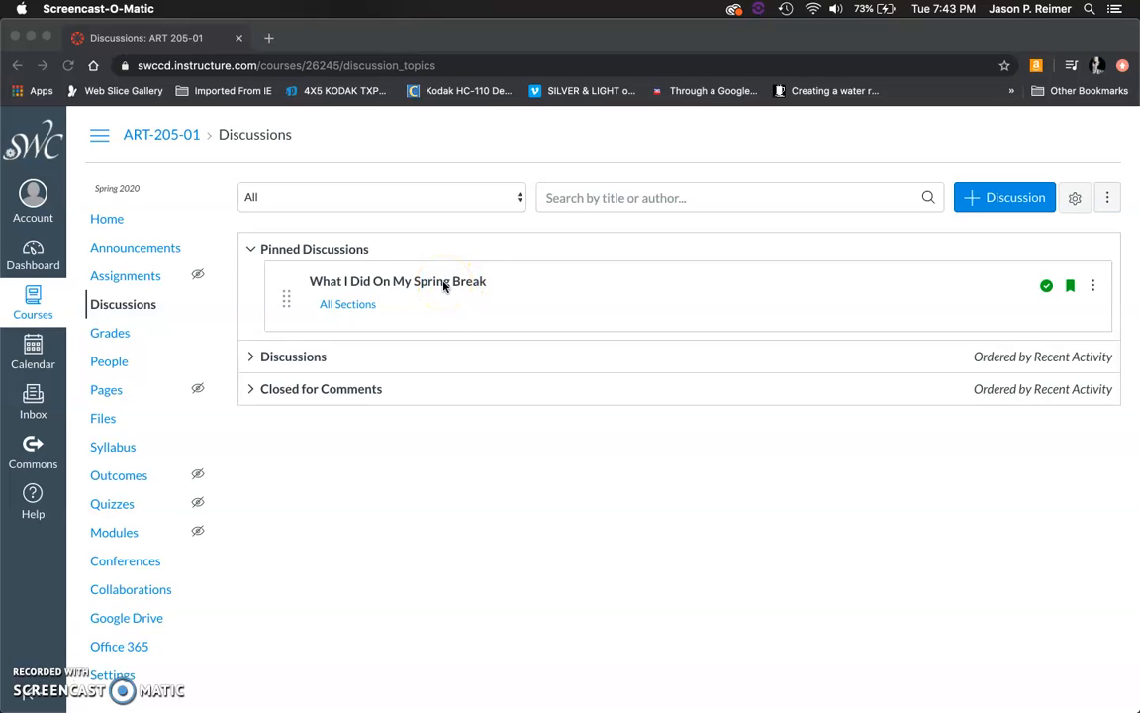
# Open the pinned discussion "What I Did On My Spring Break" and read through its opening post.
pyautogui.click(419, 285)
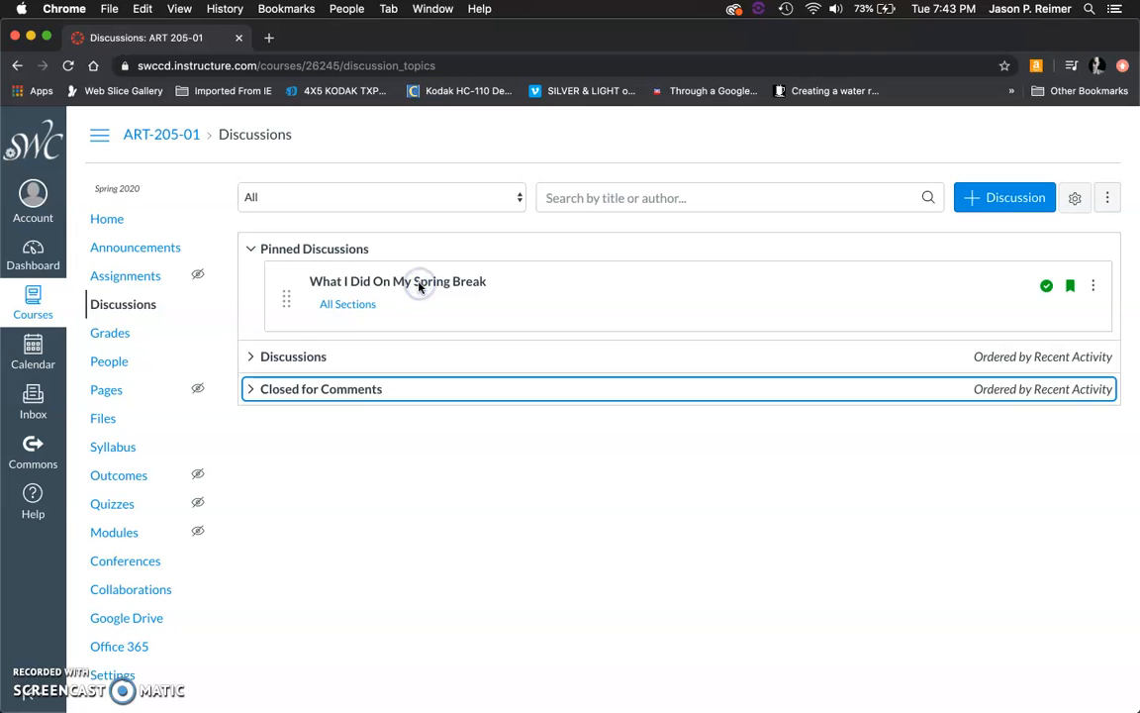
pyautogui.click(417, 285)
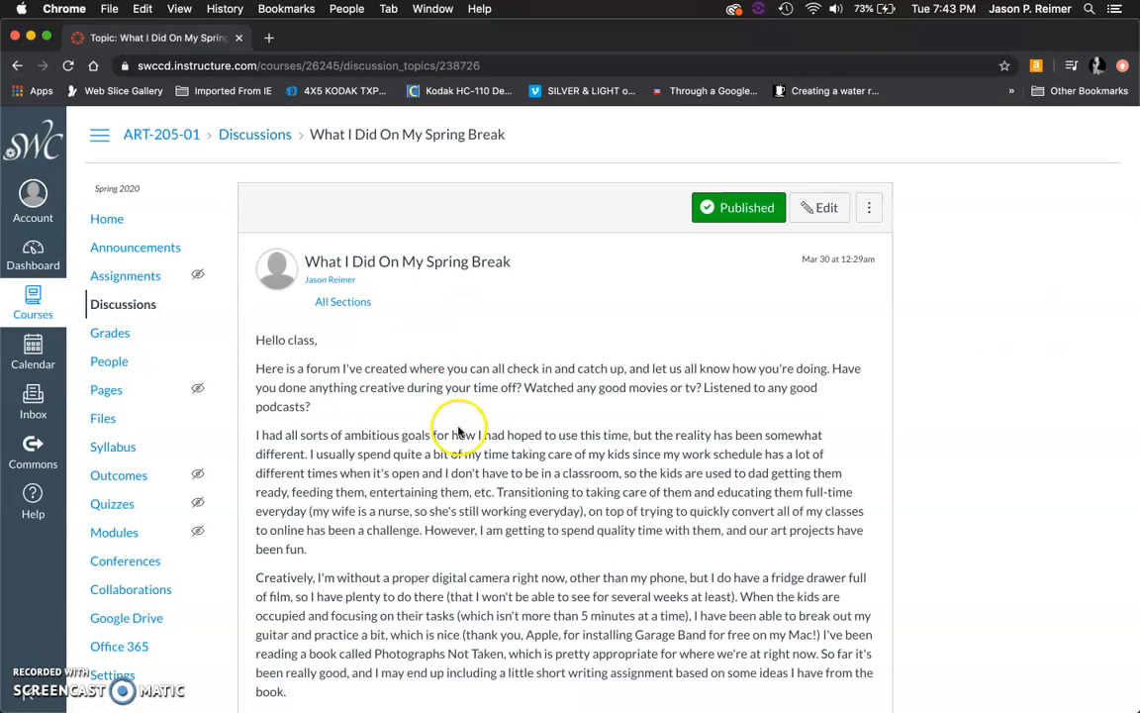
pyautogui.scroll(-3, 458, 432)
pyautogui.scroll(-1, 452, 524)
pyautogui.scroll(1, 452, 525)
pyautogui.scroll(-1, 452, 525)
pyautogui.scroll(1, 452, 524)
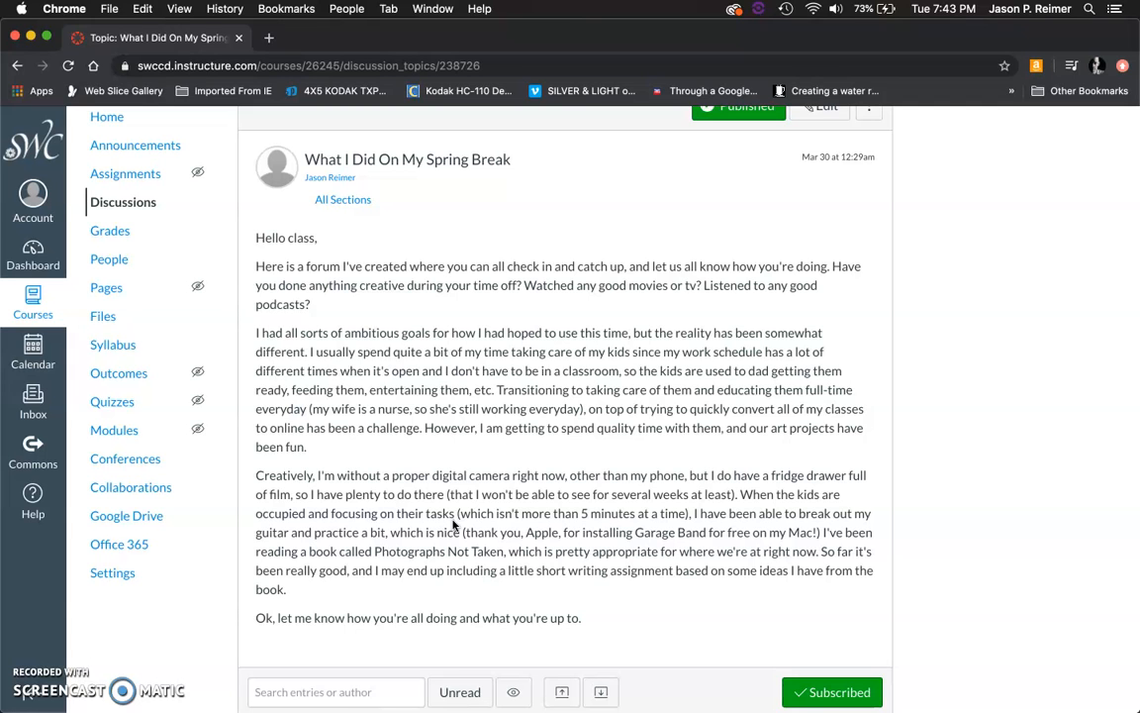
pyautogui.scroll(-1, 452, 525)
pyautogui.scroll(2, 452, 525)
pyautogui.scroll(-1, 452, 524)
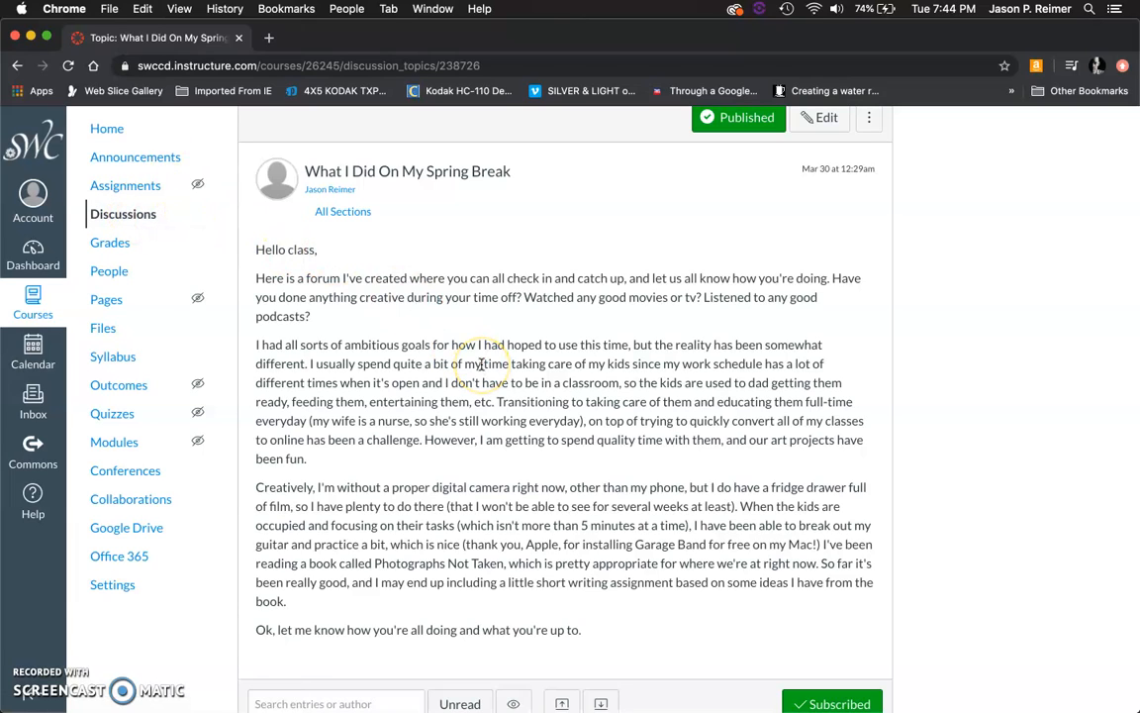
pyautogui.scroll(1, 515, 405)
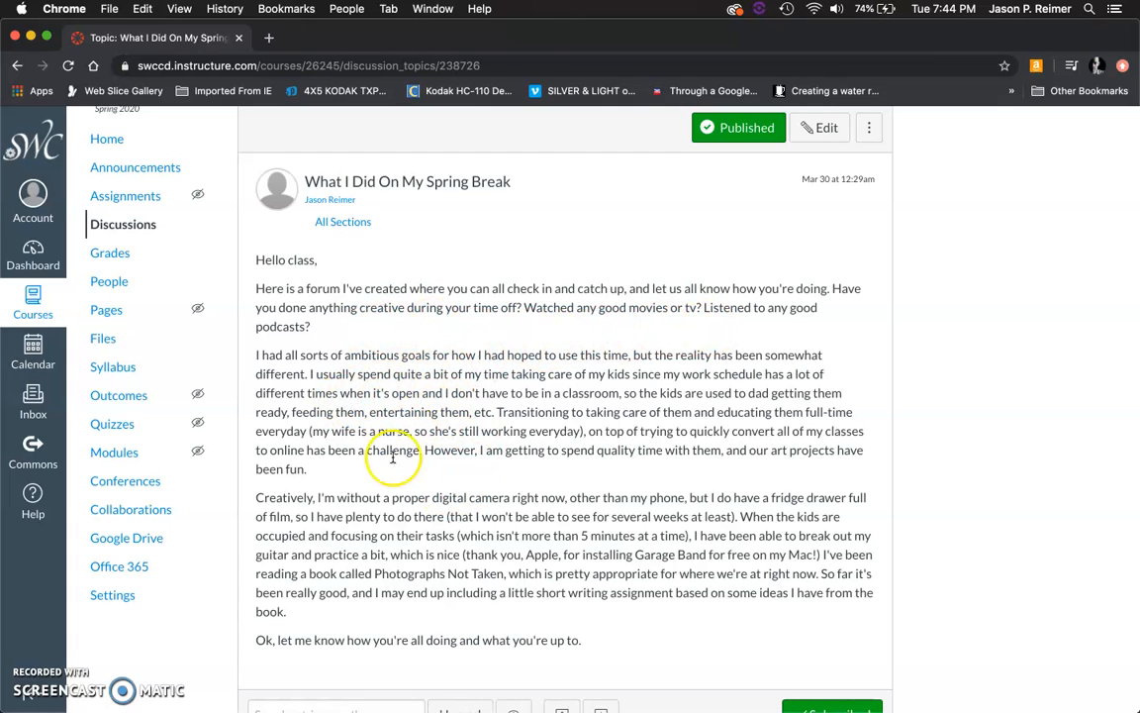
# Start a reply to the discussion and enter "Test caption." followed by a new line.
pyautogui.scroll(-3, 447, 547)
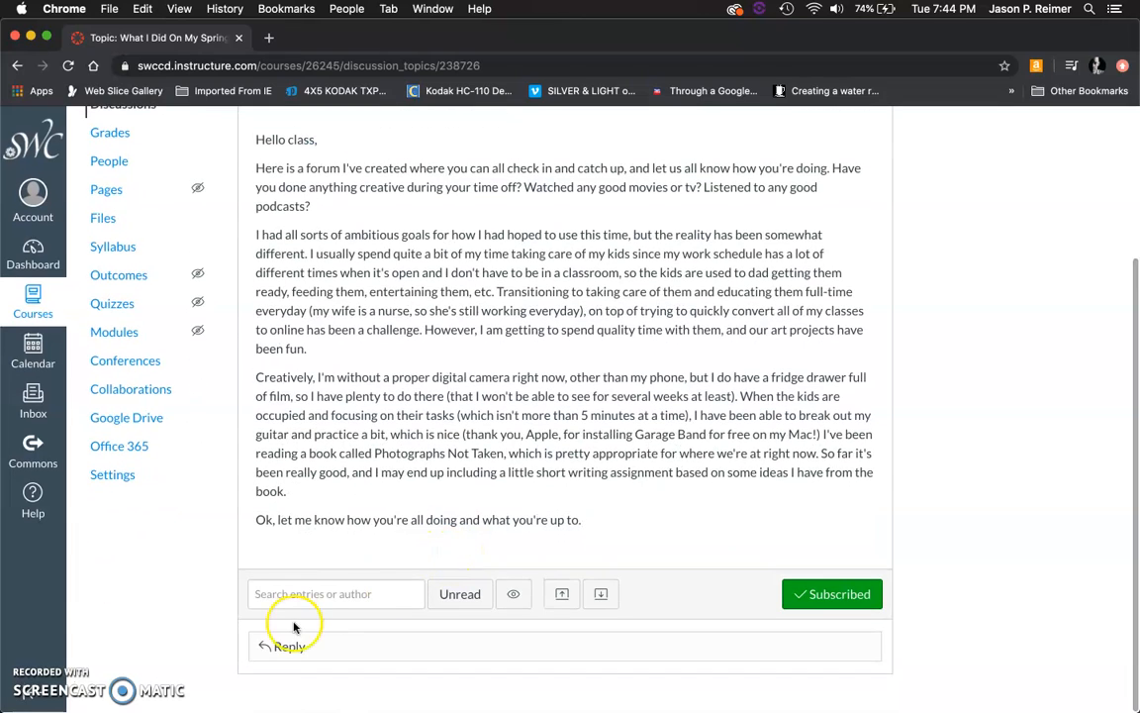
pyautogui.click(298, 645)
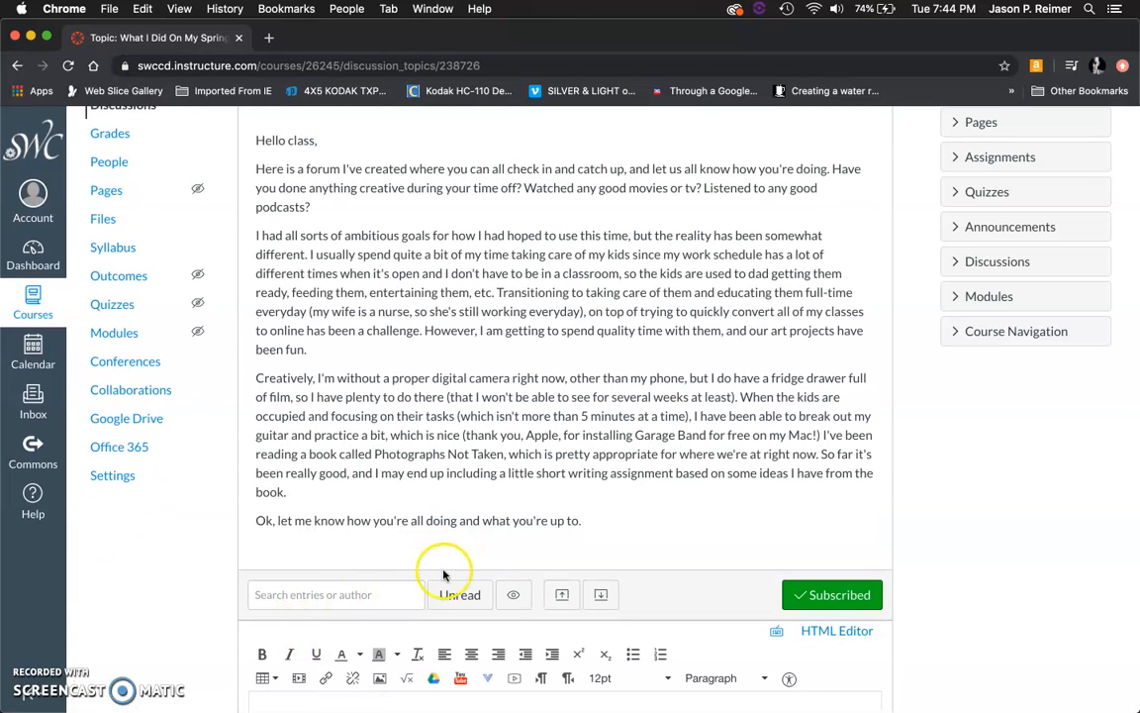
pyautogui.scroll(-1, 460, 564)
pyautogui.scroll(-5, 447, 584)
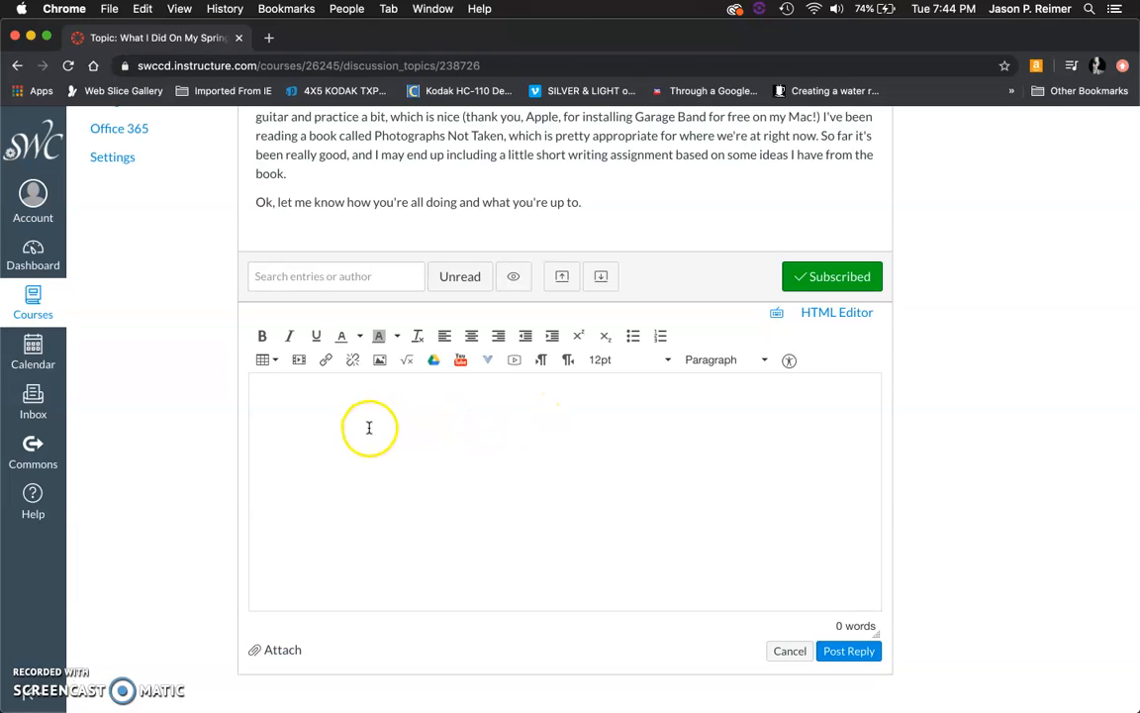
pyautogui.click(290, 392)
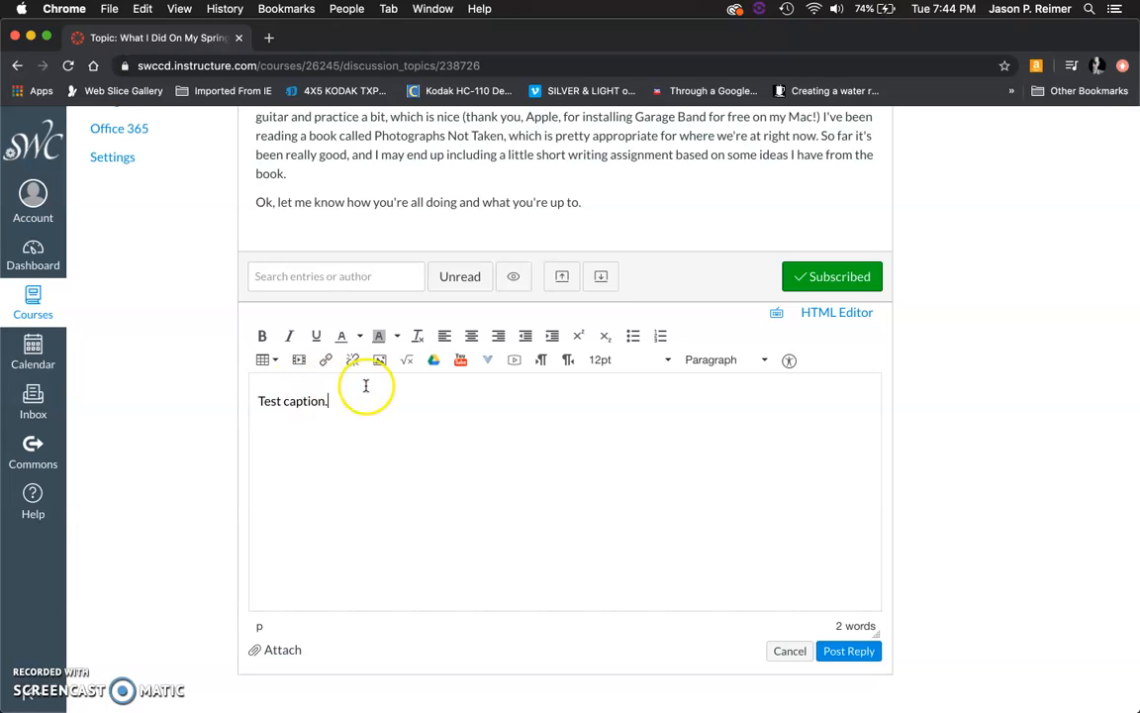
pyautogui.press('Return')
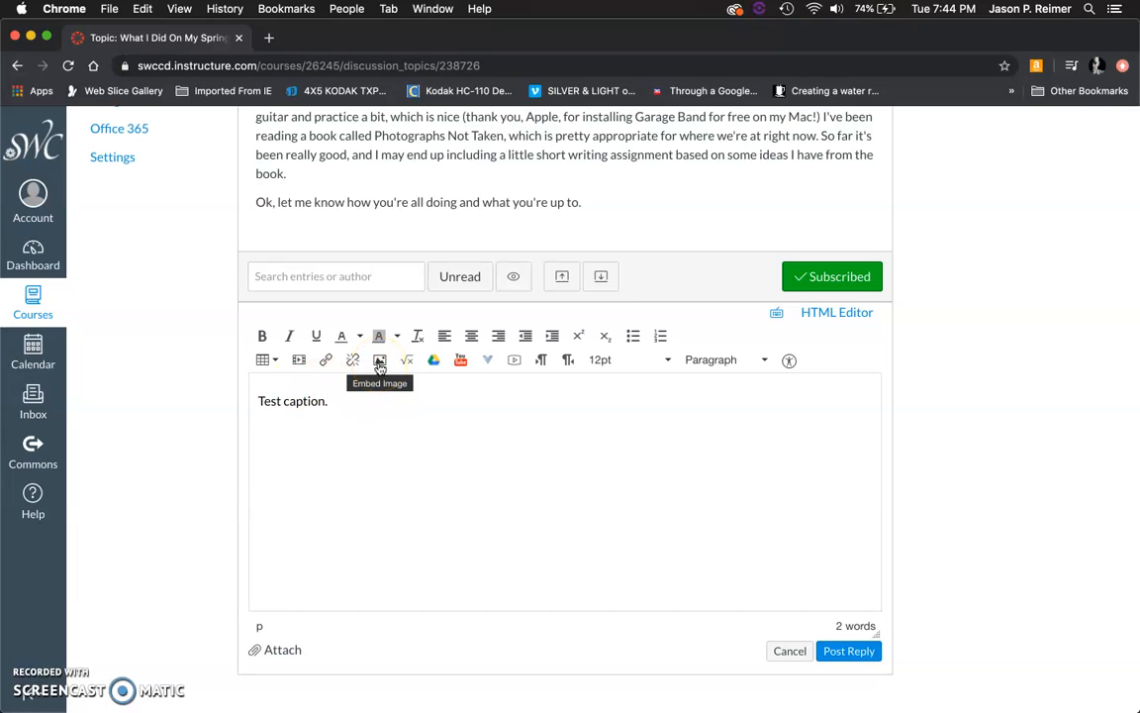
# Start embedding an image below the caption, choosing the Canvas "My files" folder as its source.
pyautogui.click(380, 364)
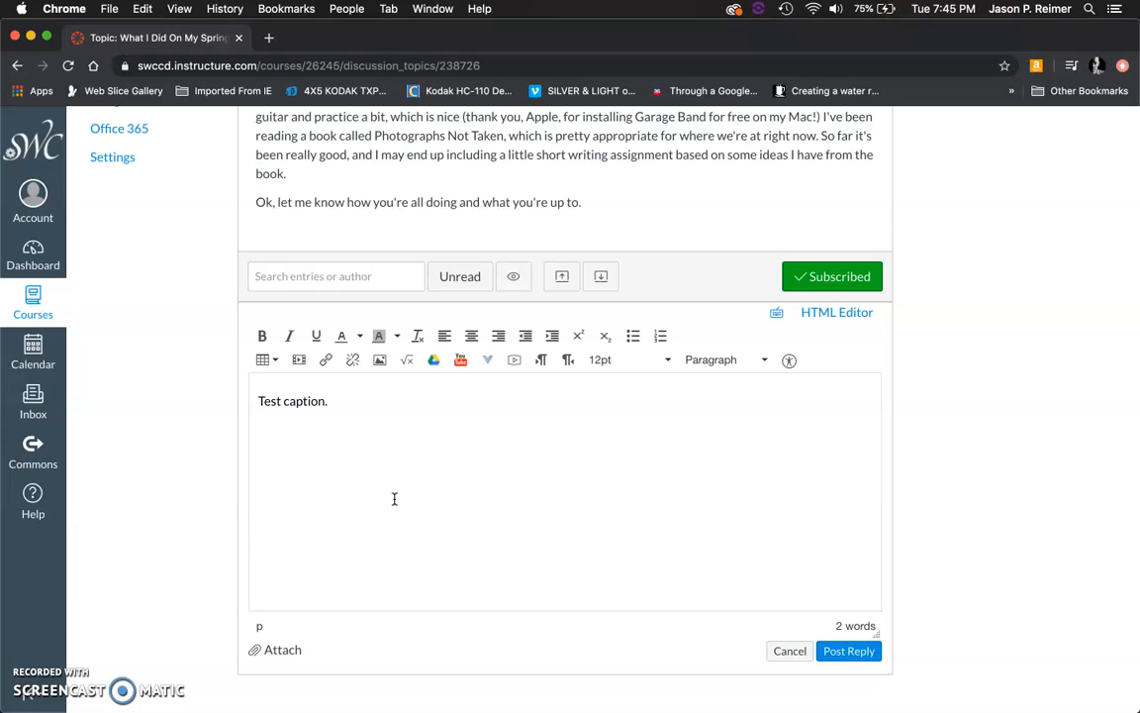
pyautogui.click(445, 431)
pyautogui.click(364, 476)
pyautogui.click(380, 360)
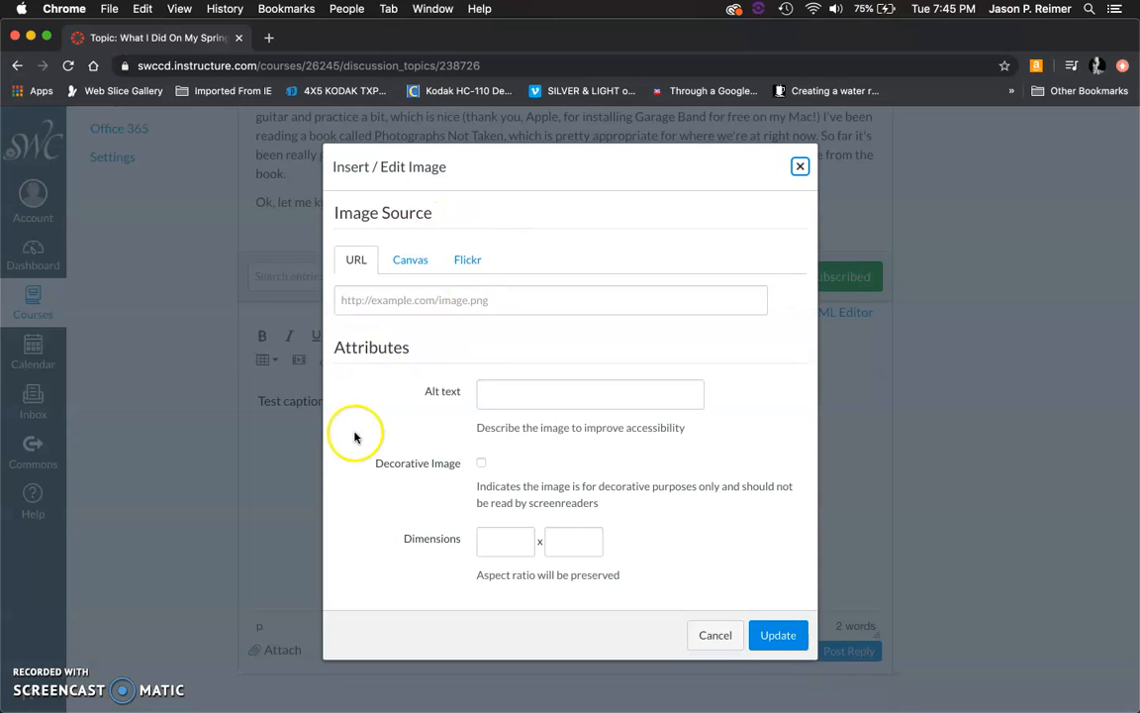
pyautogui.click(412, 263)
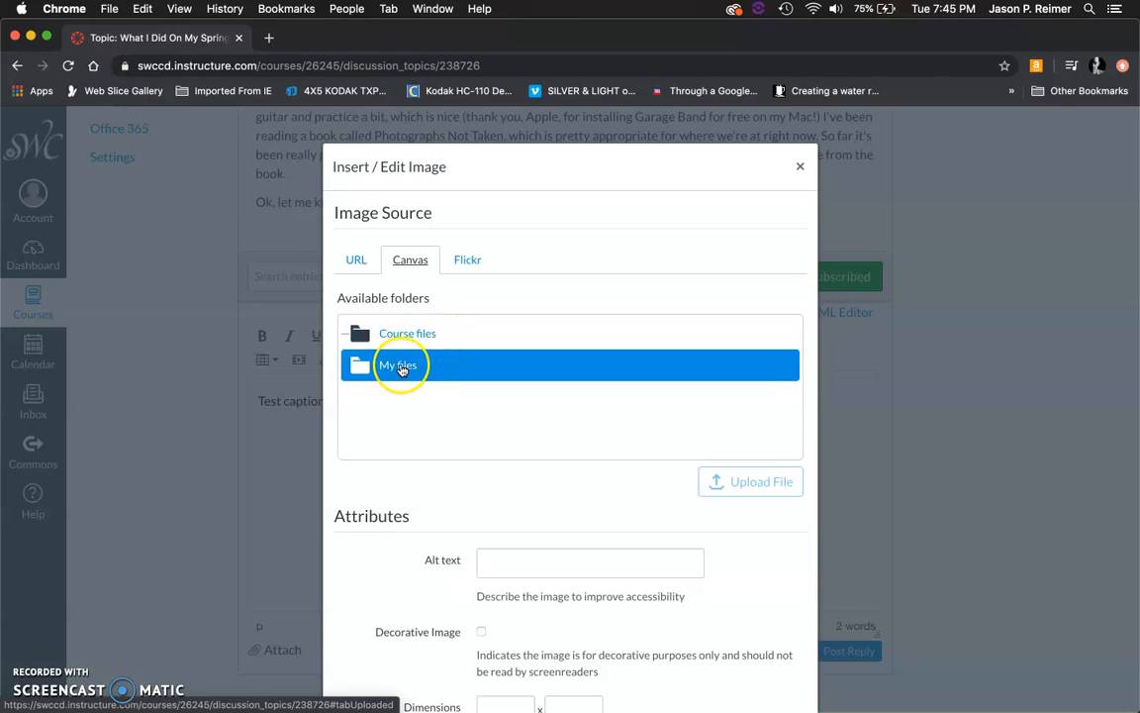
pyautogui.click(400, 372)
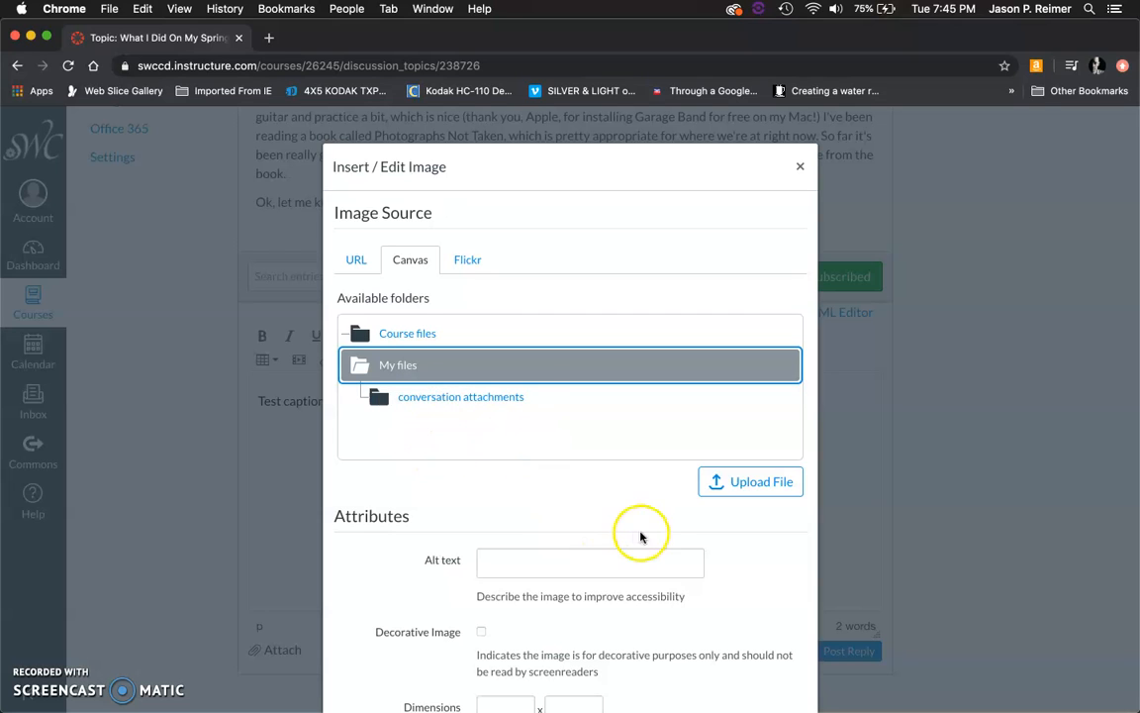
# Upload Big Pine Creek-34.jpg from the Edits folder inside Big Pine Creek 2016 on the Desktop.
pyautogui.click(754, 482)
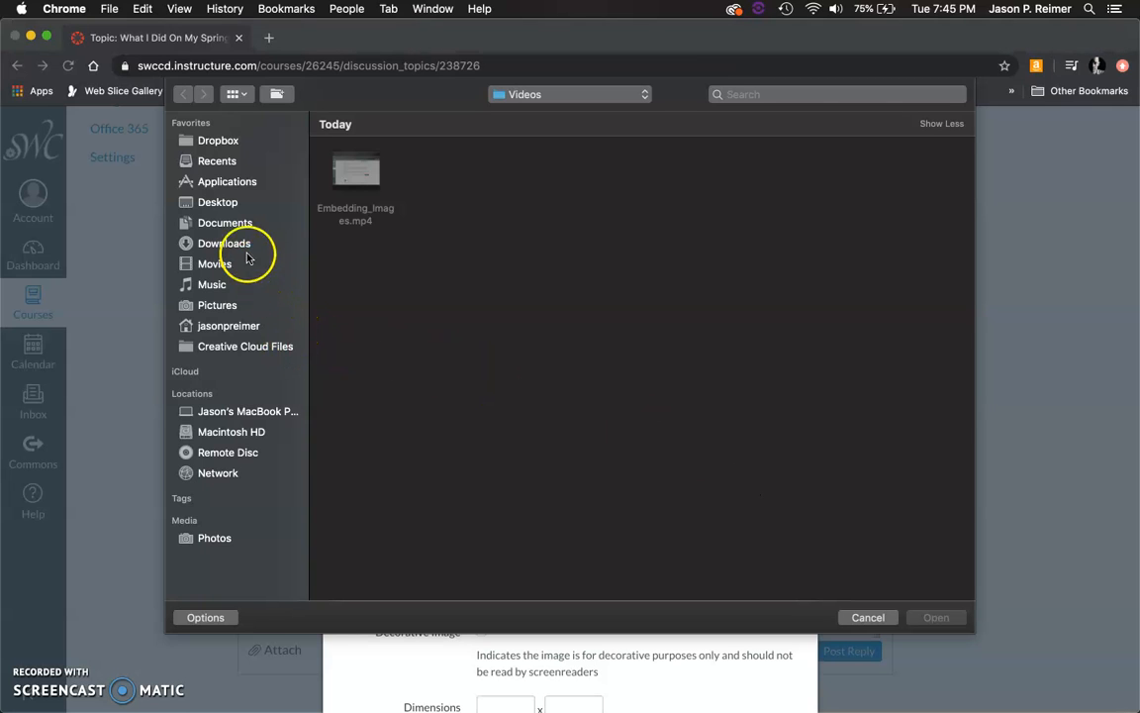
pyautogui.click(217, 204)
pyautogui.scroll(-5, 564, 364)
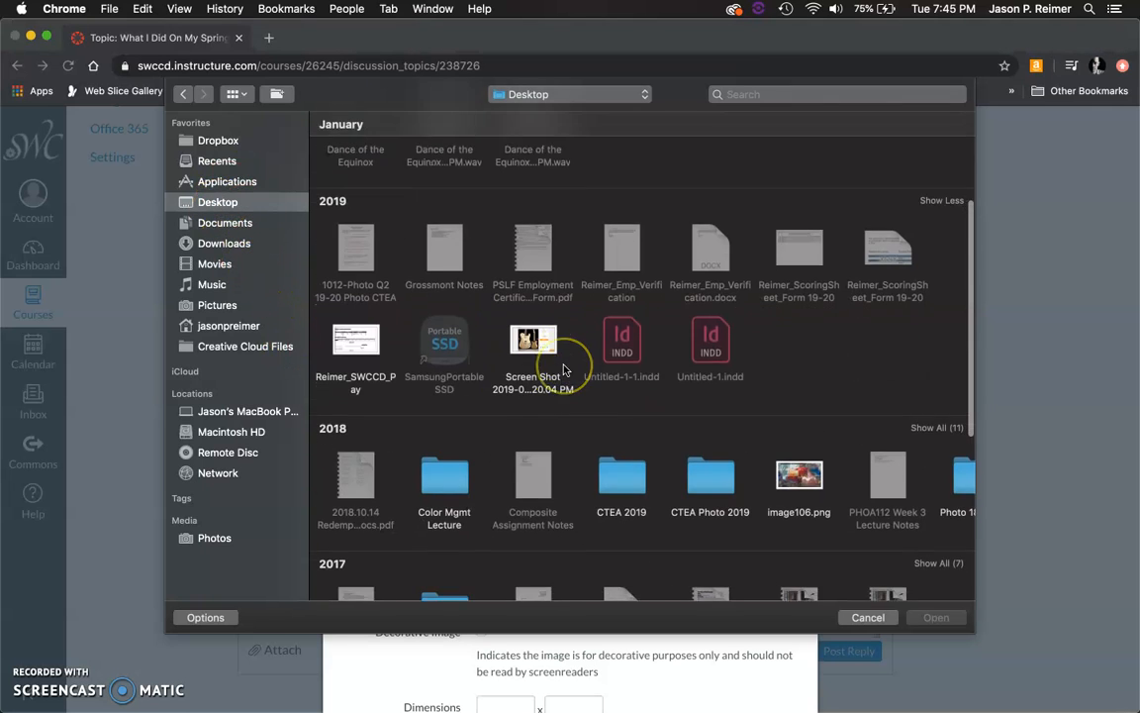
pyautogui.scroll(-3, 564, 370)
pyautogui.doubleClick(445, 415)
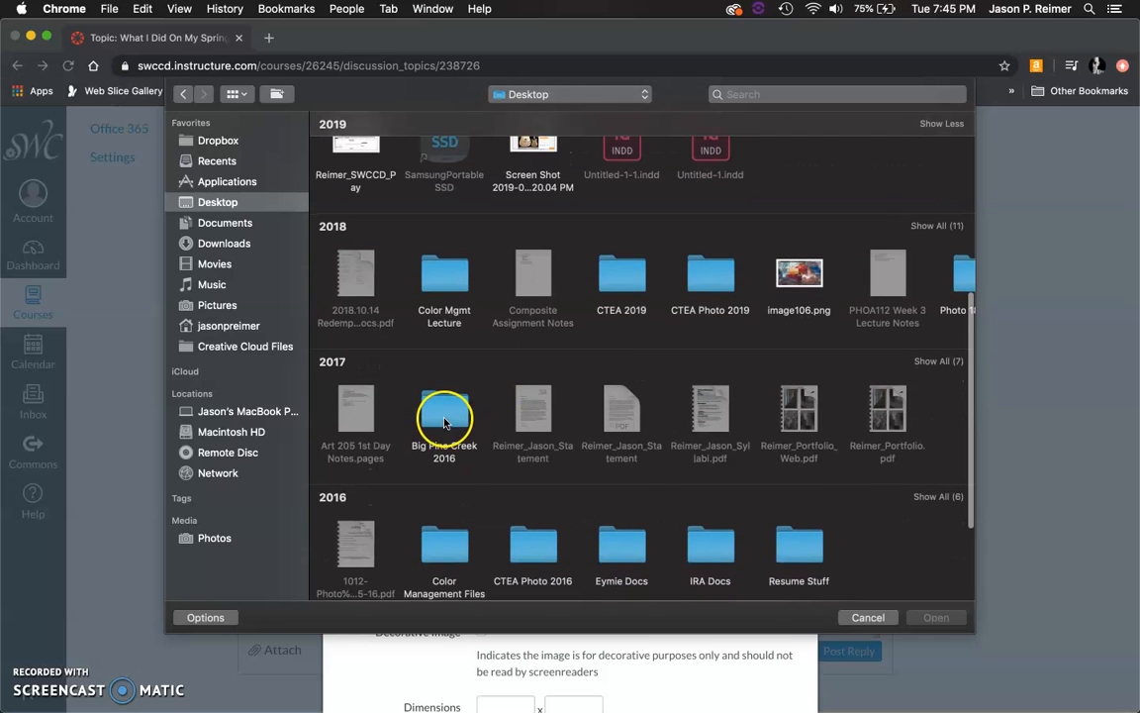
pyautogui.scroll(-5, 590, 484)
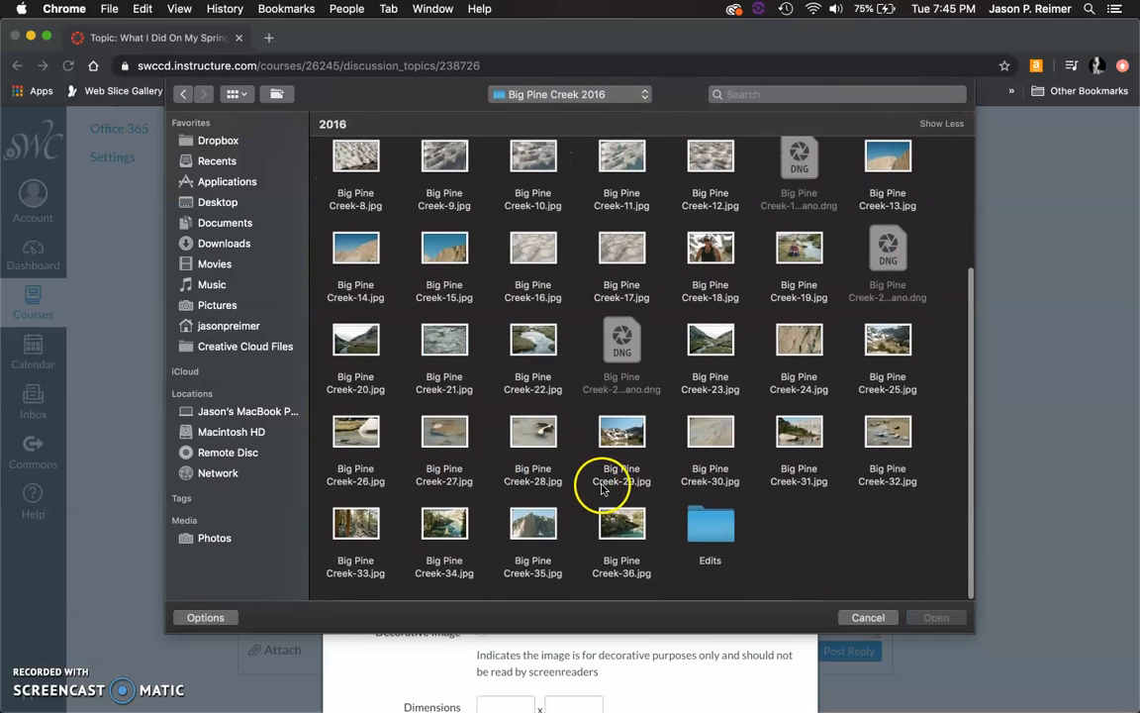
pyautogui.doubleClick(710, 538)
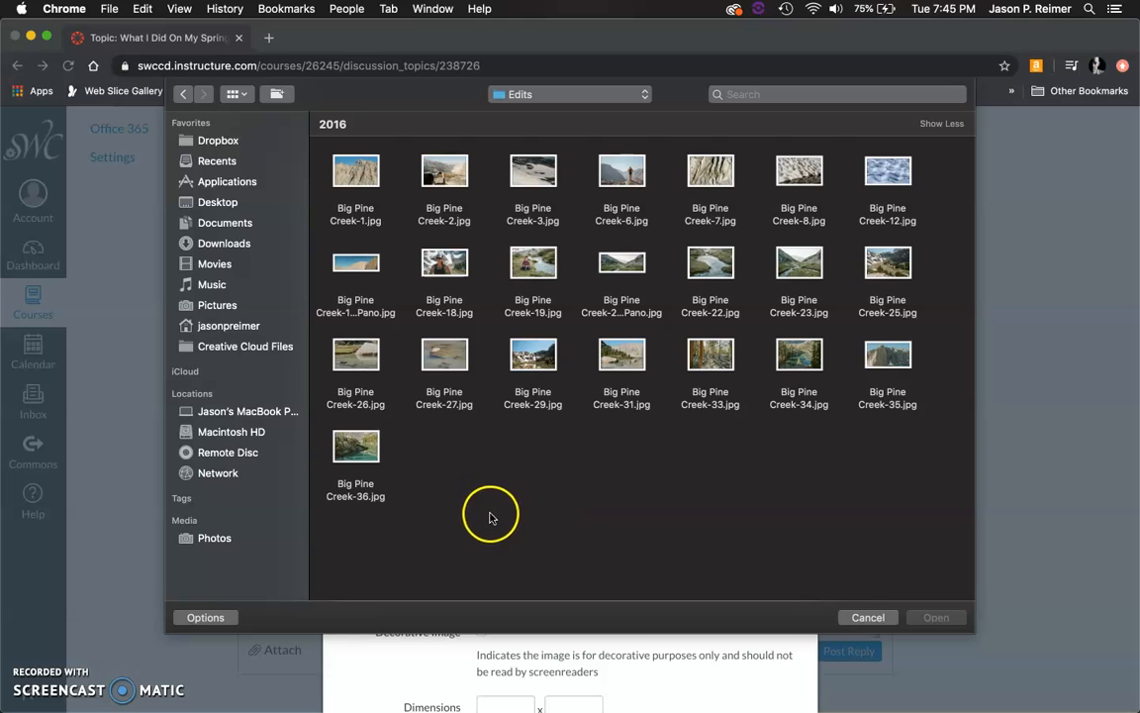
pyautogui.click(797, 359)
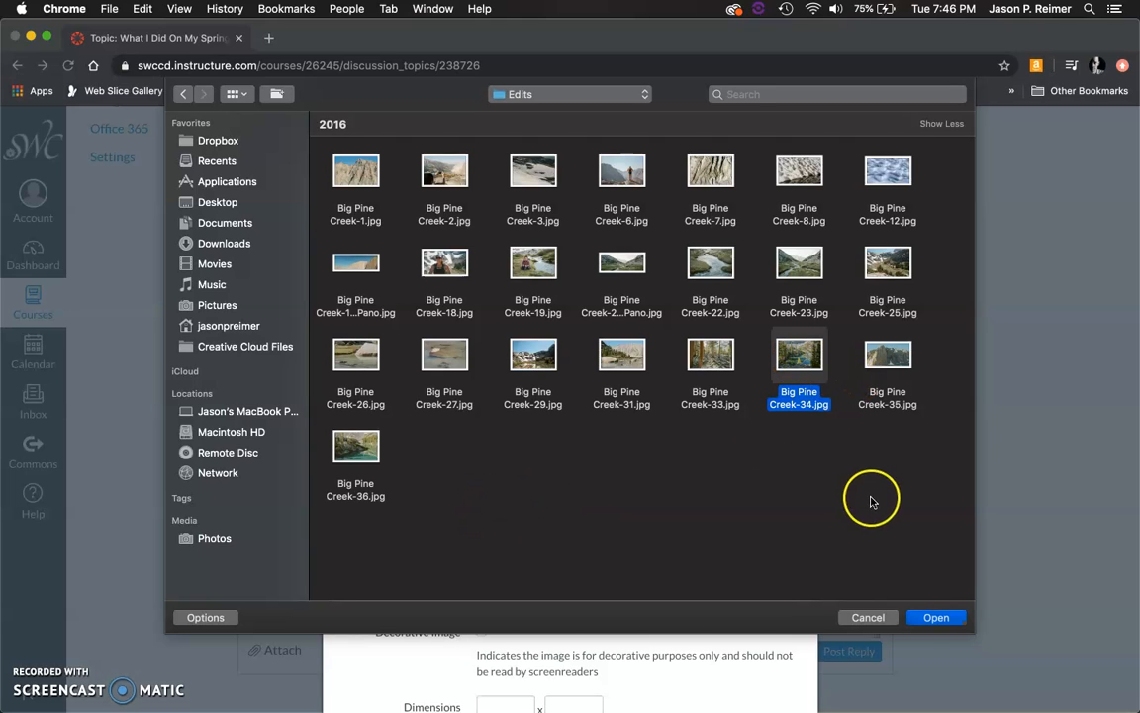
pyautogui.click(935, 616)
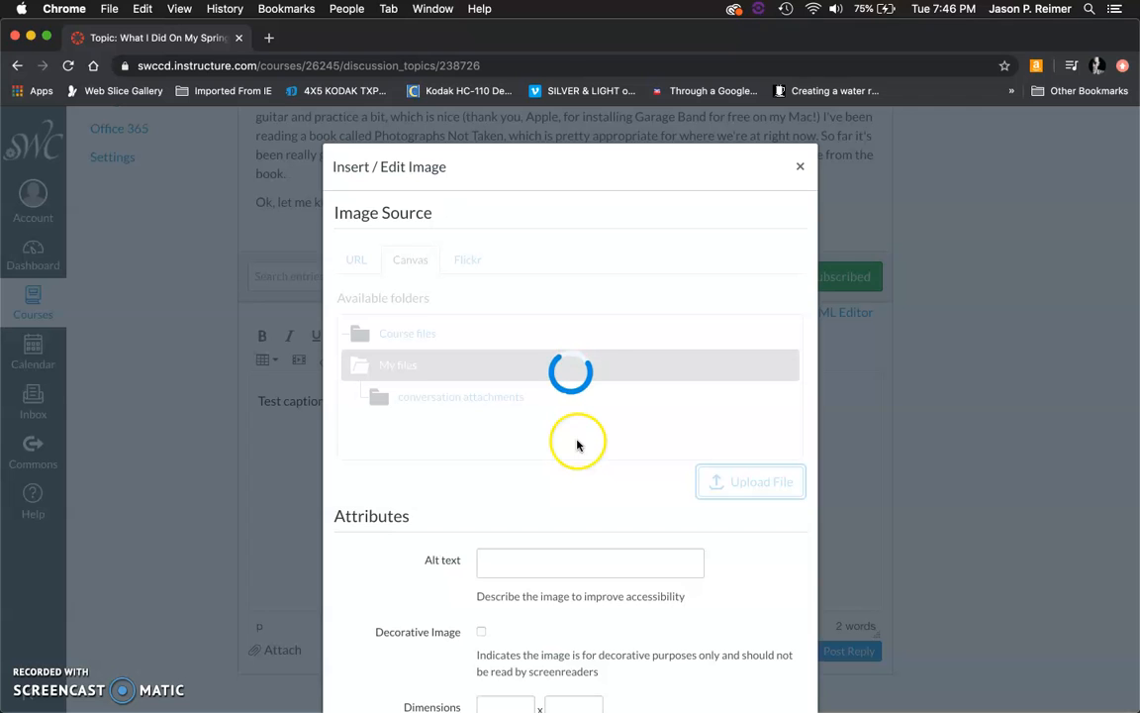
# Set the uploaded image's width to 1200 with its aspect ratio preserved and insert it into the reply.
pyautogui.scroll(-2, 578, 447)
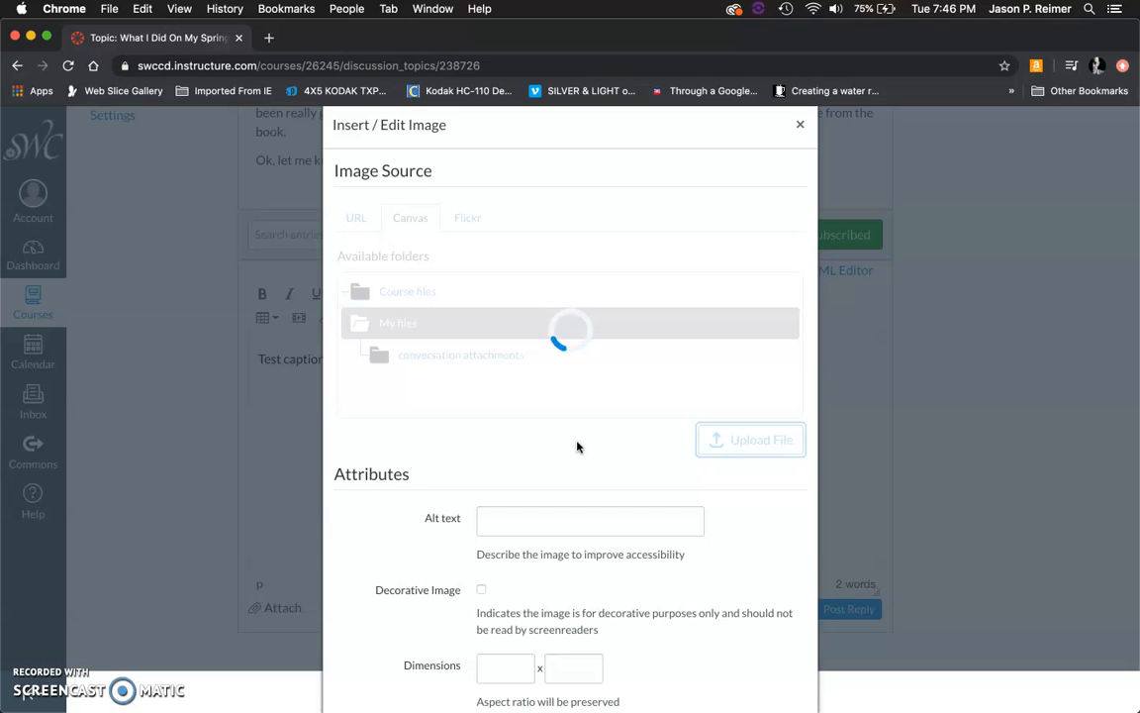
pyautogui.scroll(-1, 578, 446)
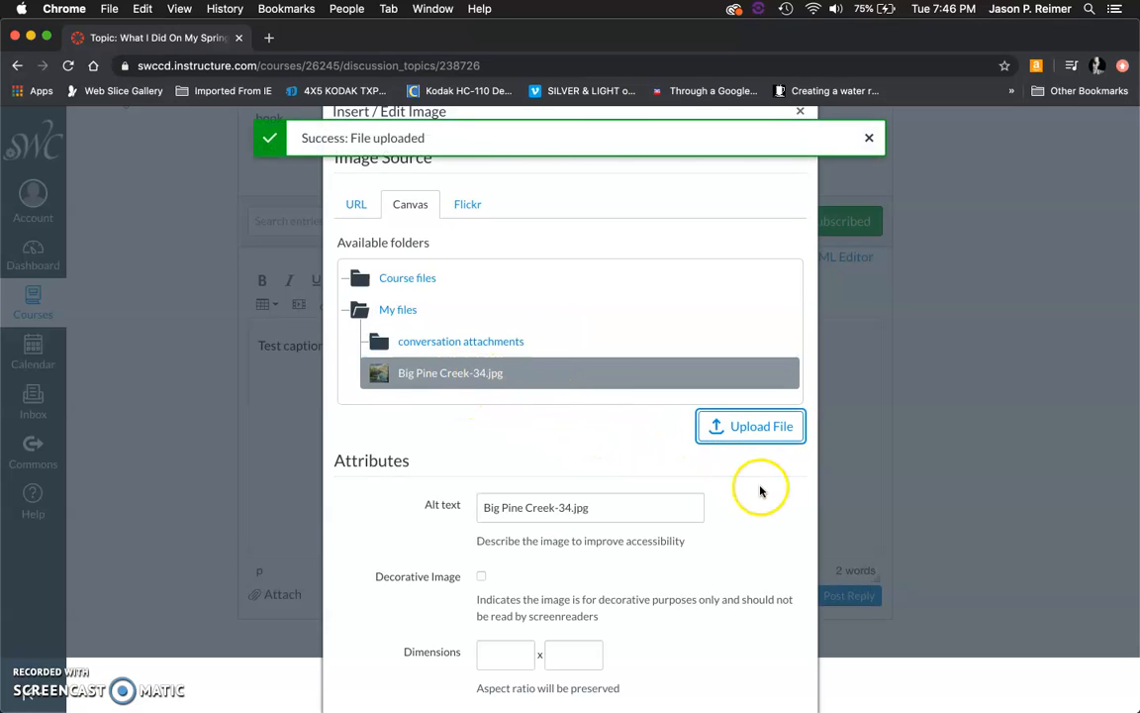
pyautogui.scroll(-2, 760, 490)
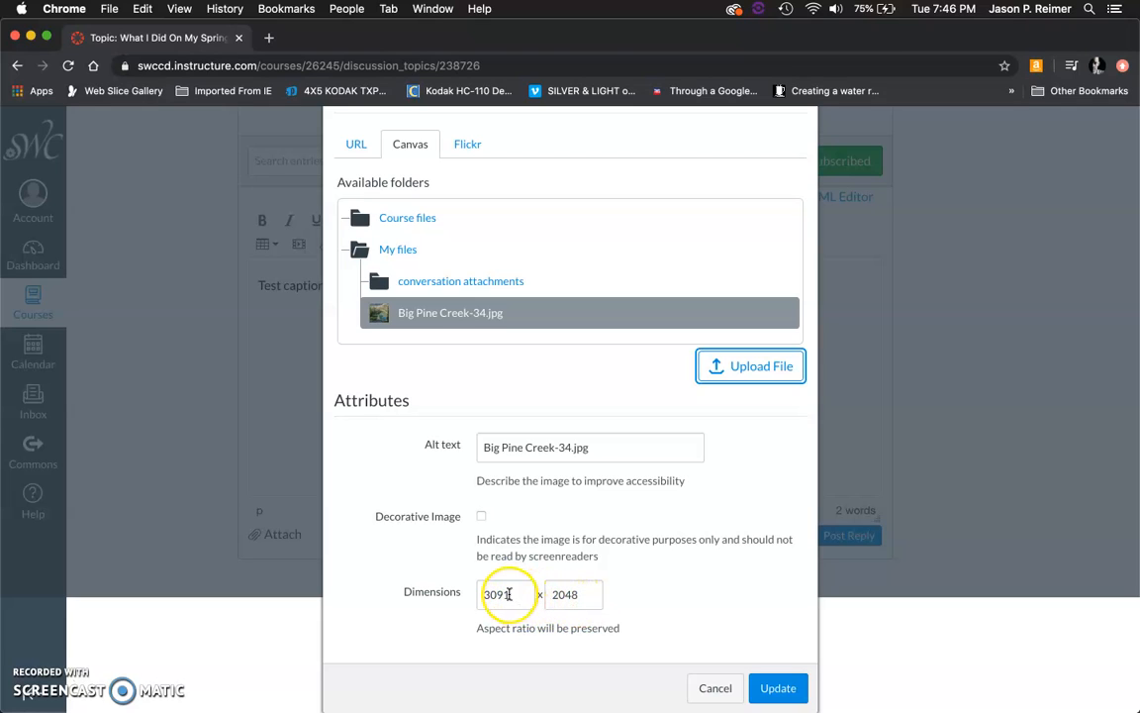
pyautogui.moveTo(508, 594); pyautogui.dragTo(466, 595)
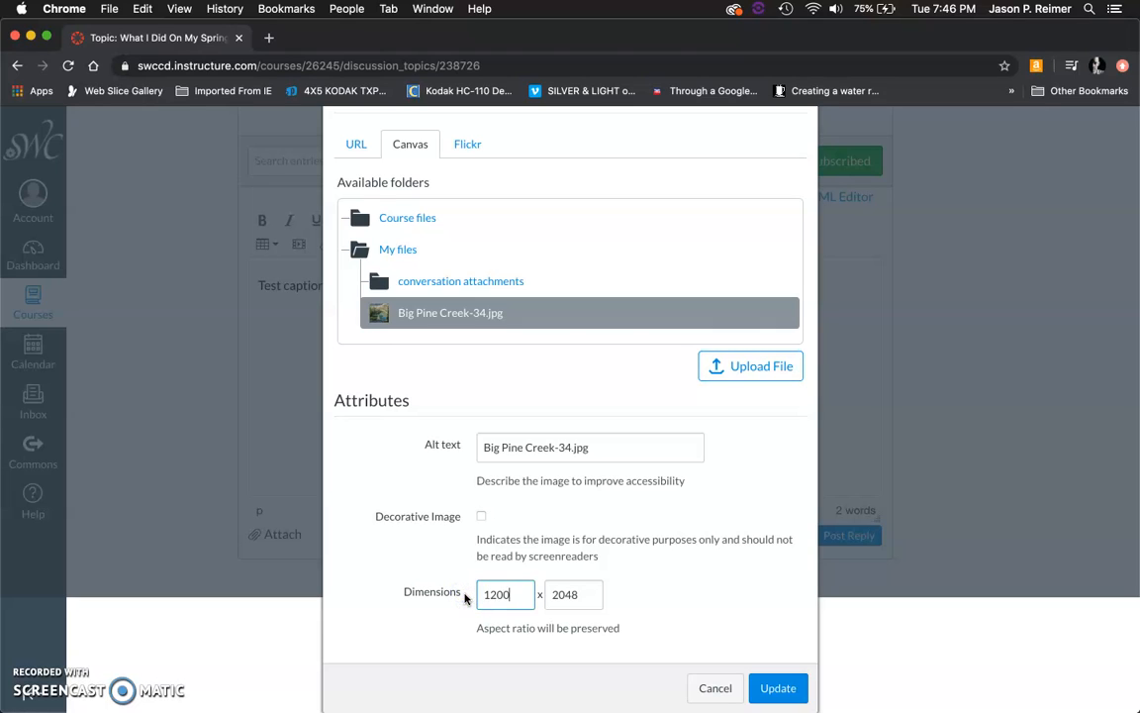
pyautogui.click(590, 592)
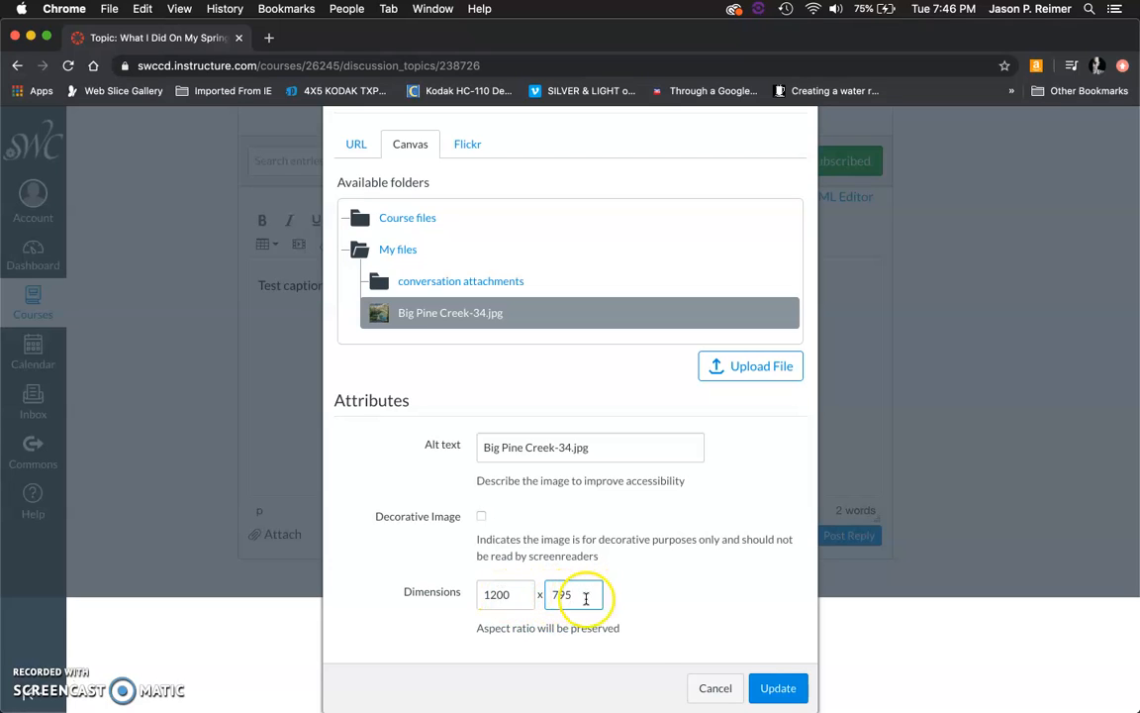
pyautogui.click(777, 690)
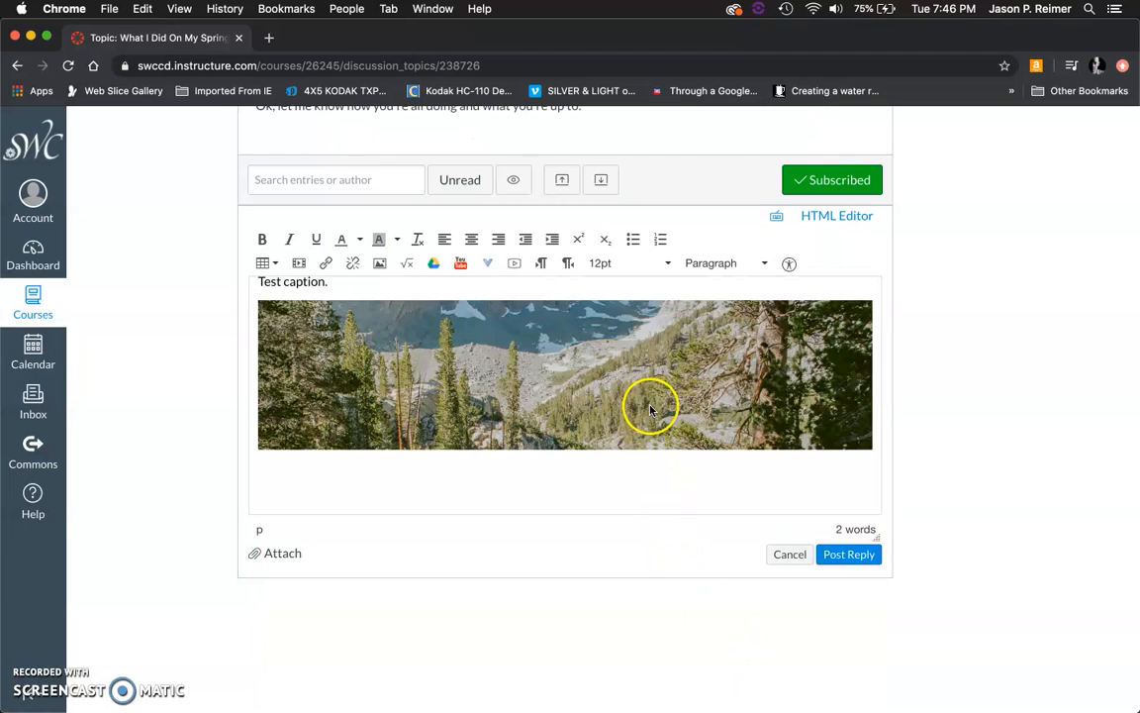
# Add the text "Additional caption" beneath the embedded image, followed by a new line.
pyautogui.scroll(2, 650, 409)
pyautogui.scroll(-2, 565, 471)
pyautogui.scroll(-3, 565, 473)
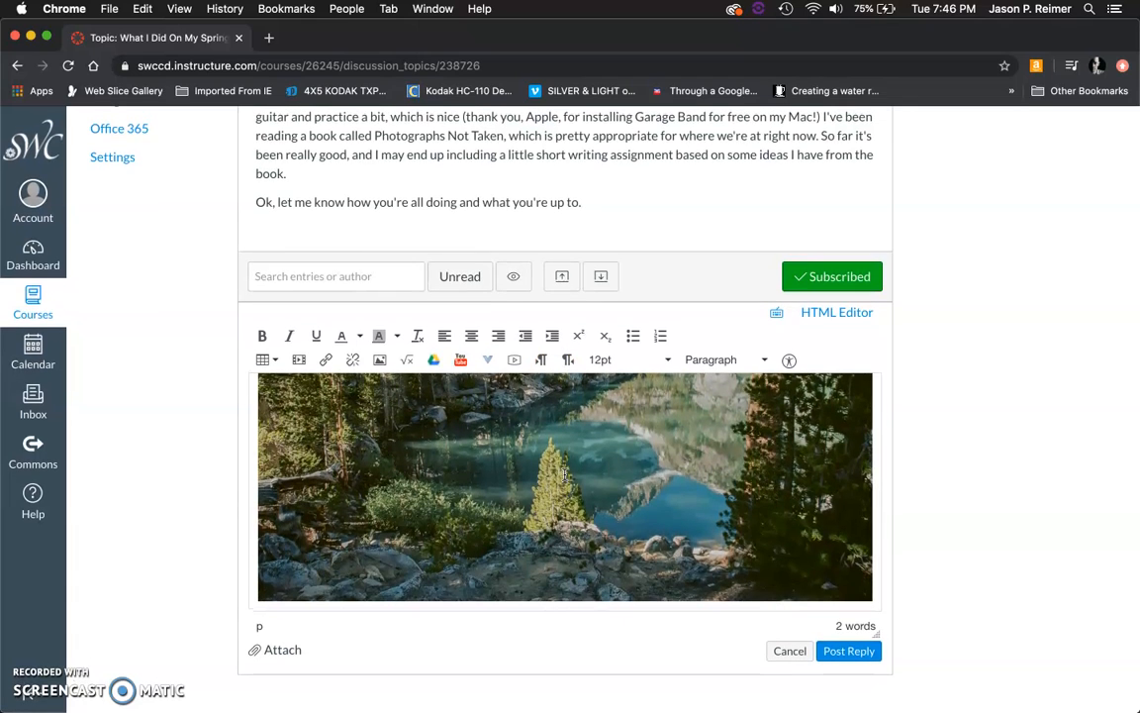
pyautogui.scroll(-1, 565, 475)
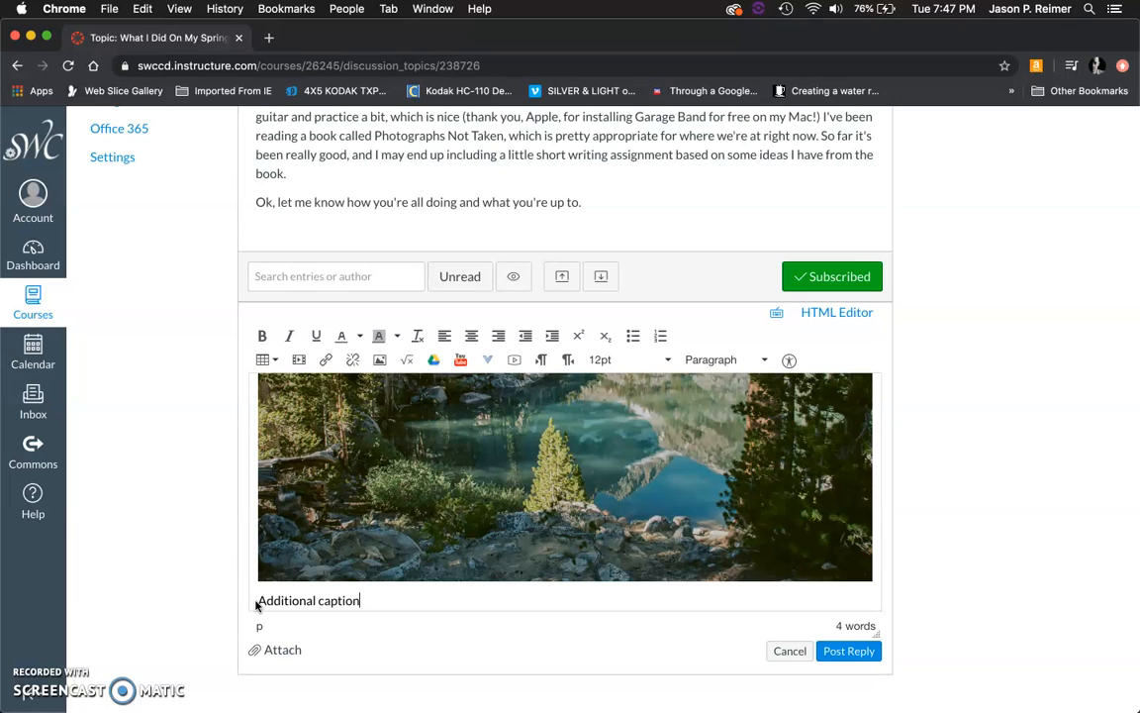
pyautogui.press('Return')
pyautogui.click(378, 360)
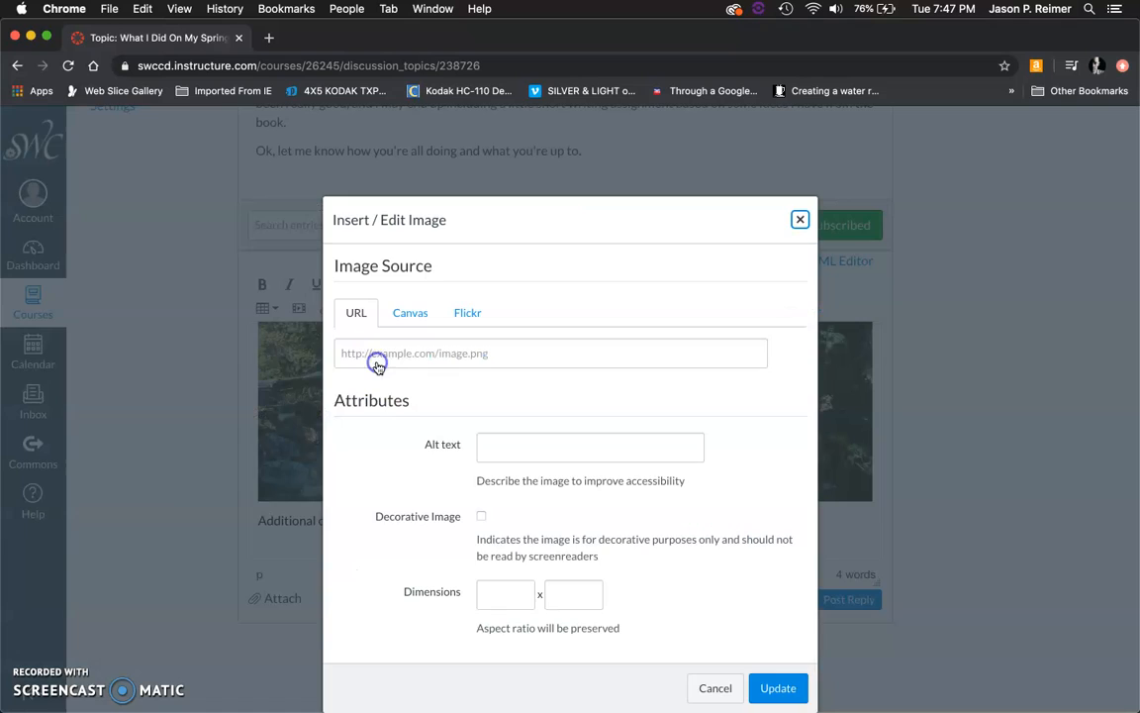
pyautogui.click(709, 687)
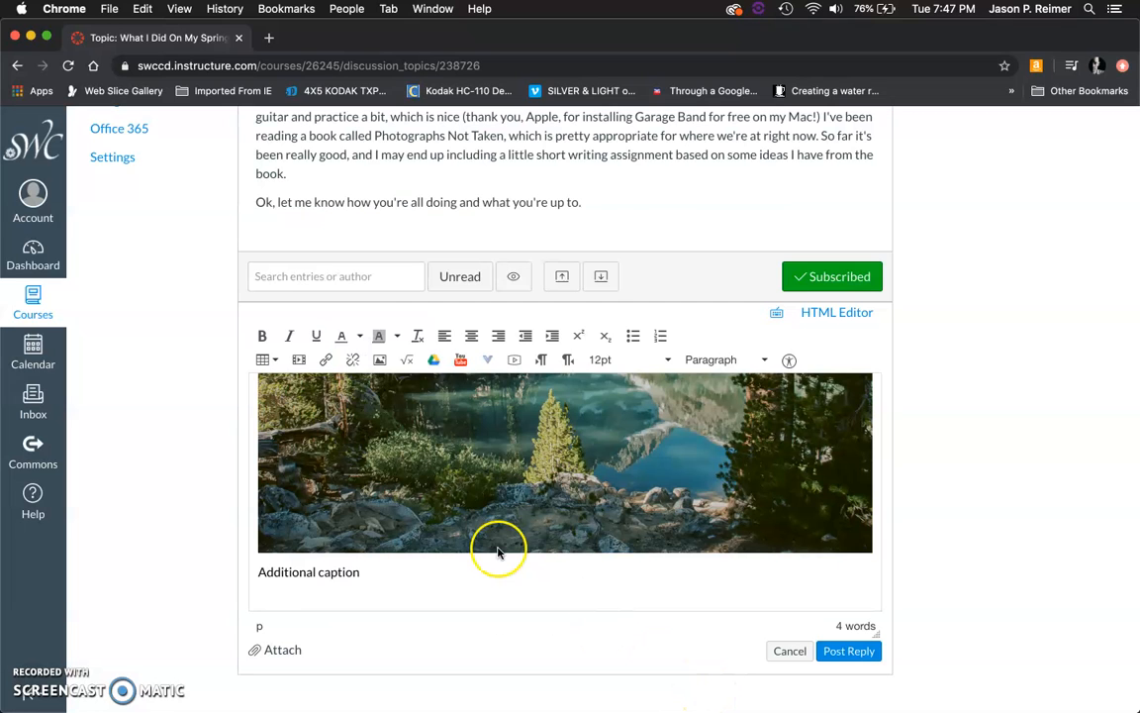
# Review the embedded image and its captions in the reply draft.
pyautogui.scroll(2, 498, 553)
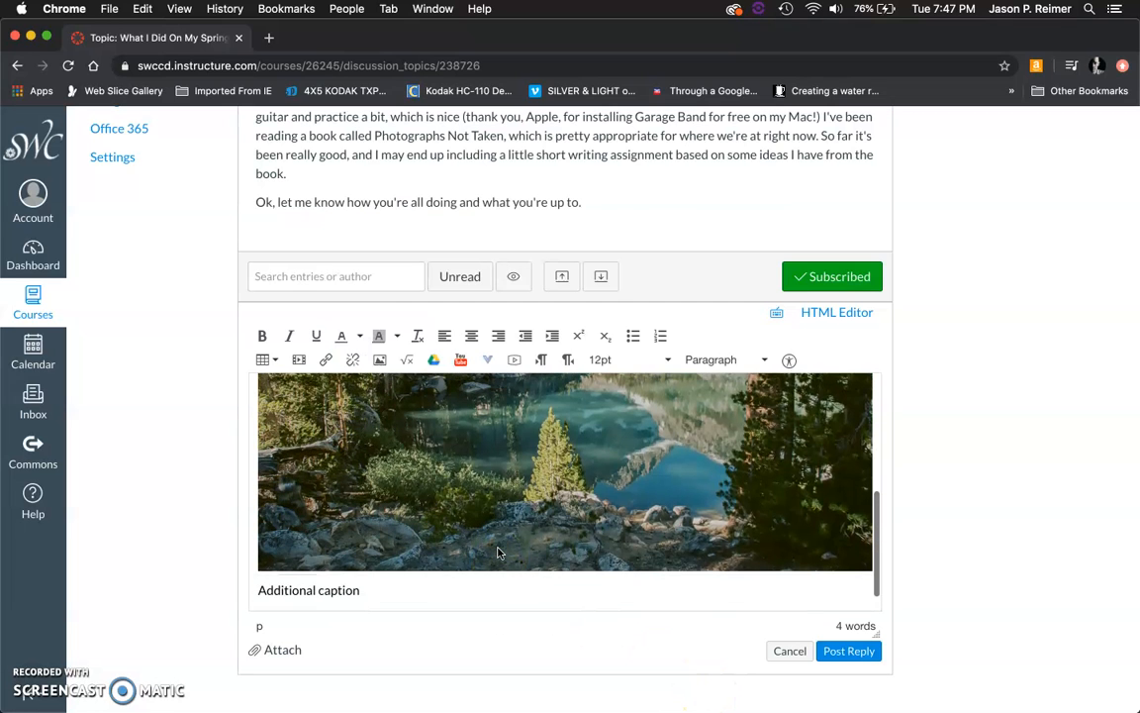
pyautogui.scroll(-1, 499, 552)
pyautogui.scroll(1, 499, 552)
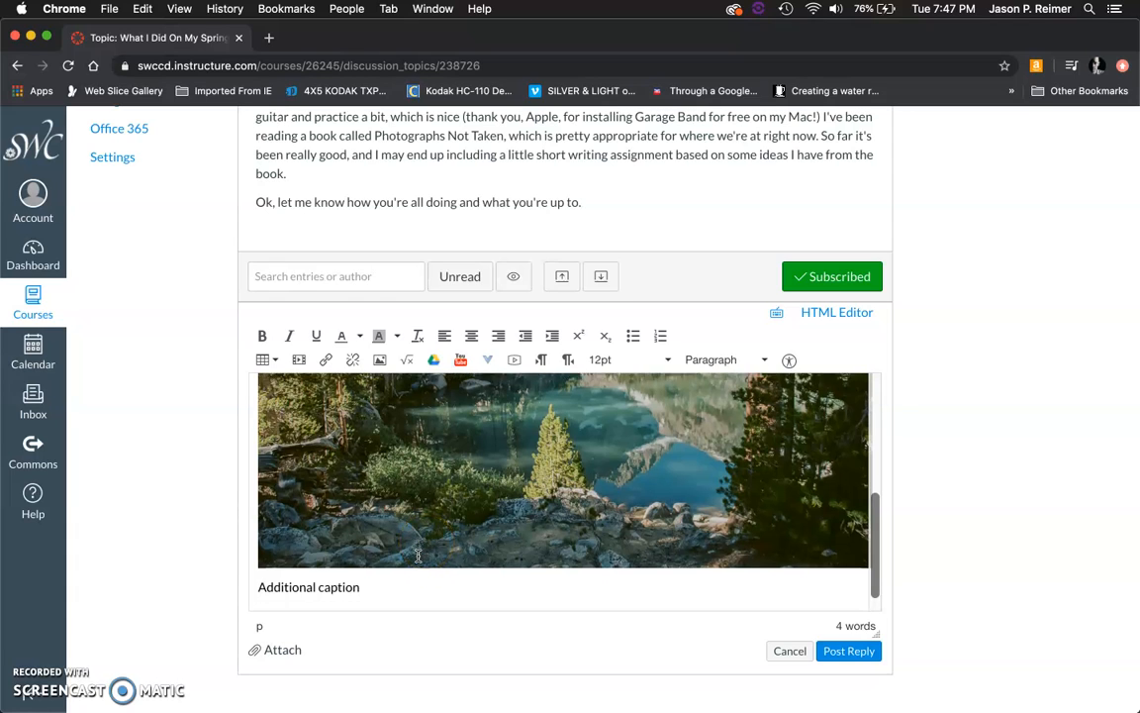
pyautogui.scroll(1, 418, 557)
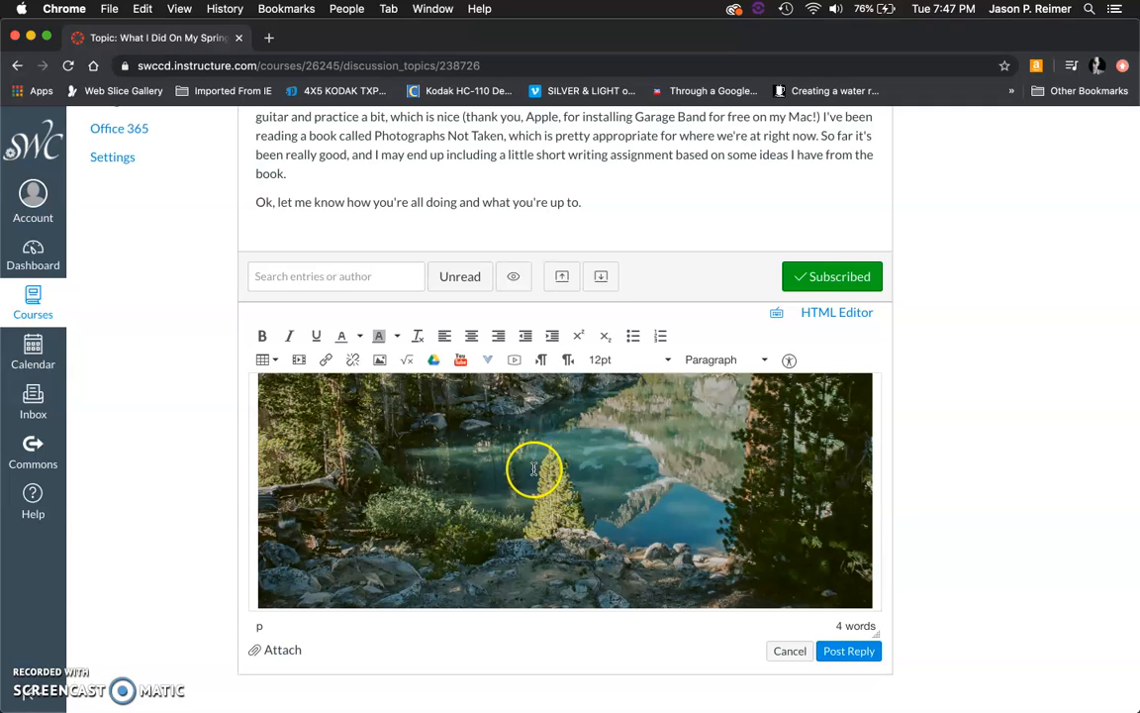
pyautogui.scroll(4, 533, 460)
pyautogui.scroll(-1, 534, 470)
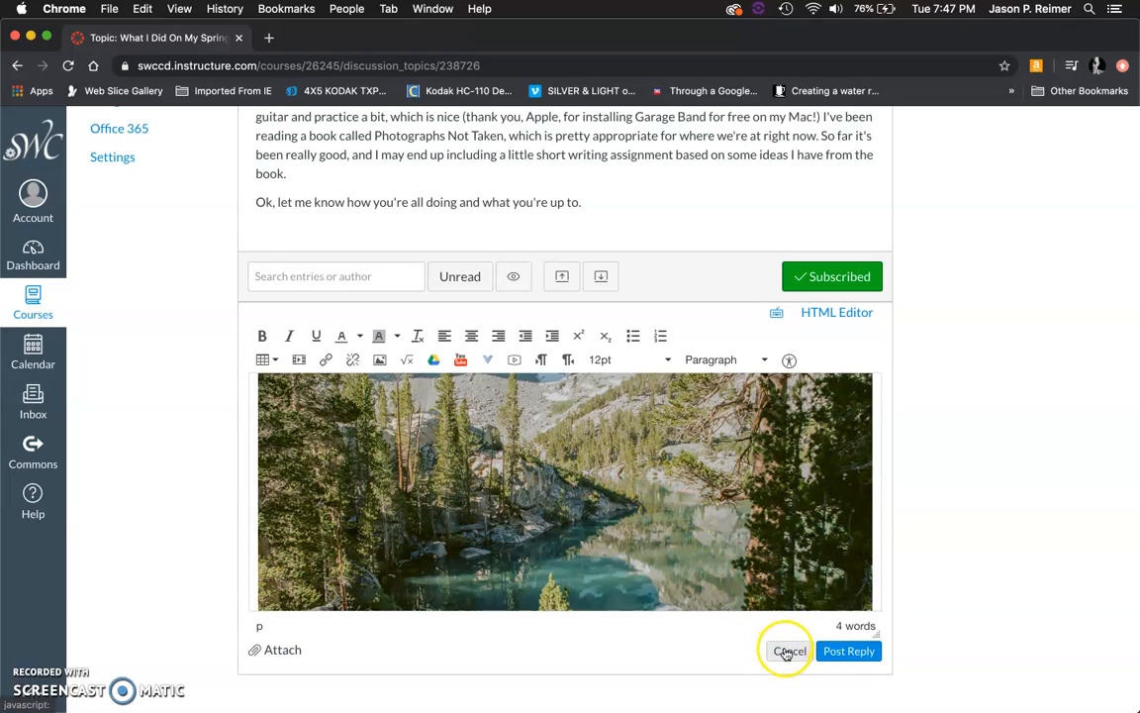
# Switch to Photoshop, where the tennis players photo is open in Camera Raw.
pyautogui.moveTo(704, 698)
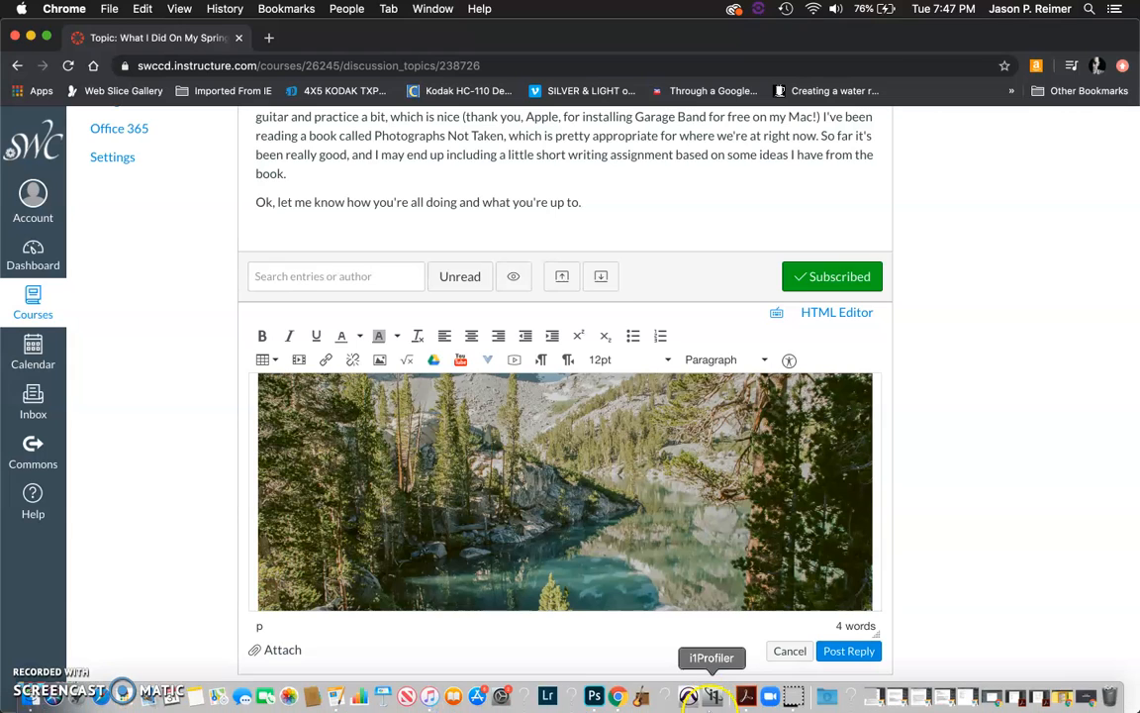
pyautogui.click(595, 697)
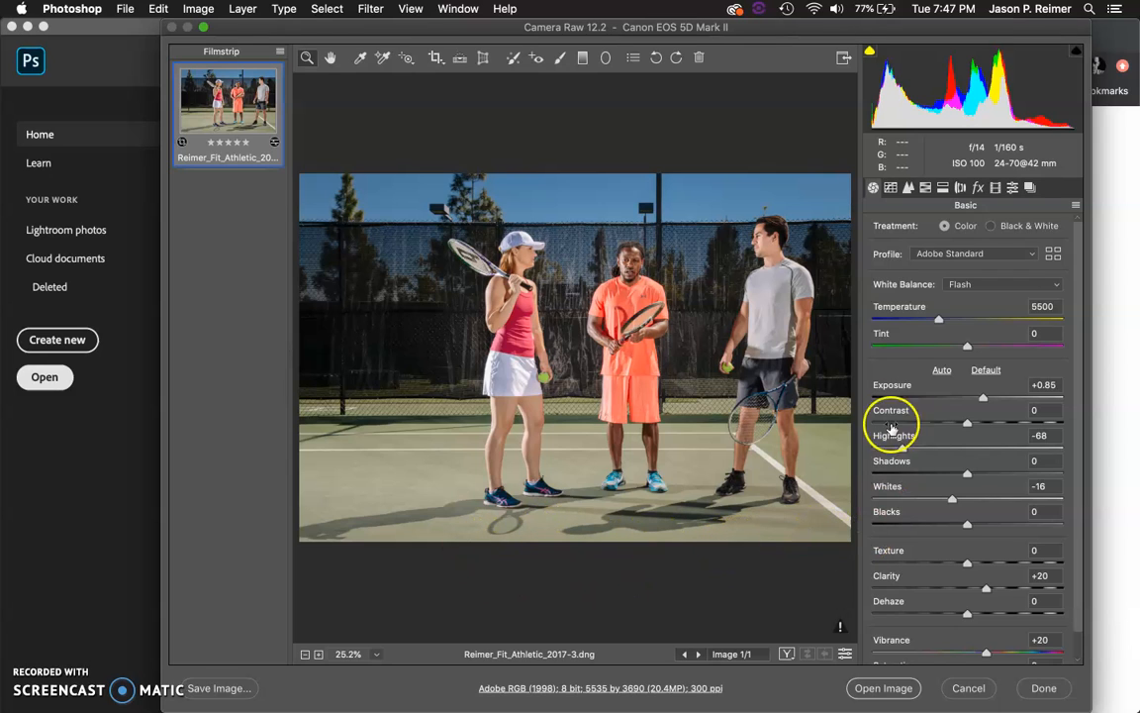
# Try setting Camera Raw's save options to resize the photo to a long side of 1200 pixels, and cancel without saving.
pyautogui.click(213, 690)
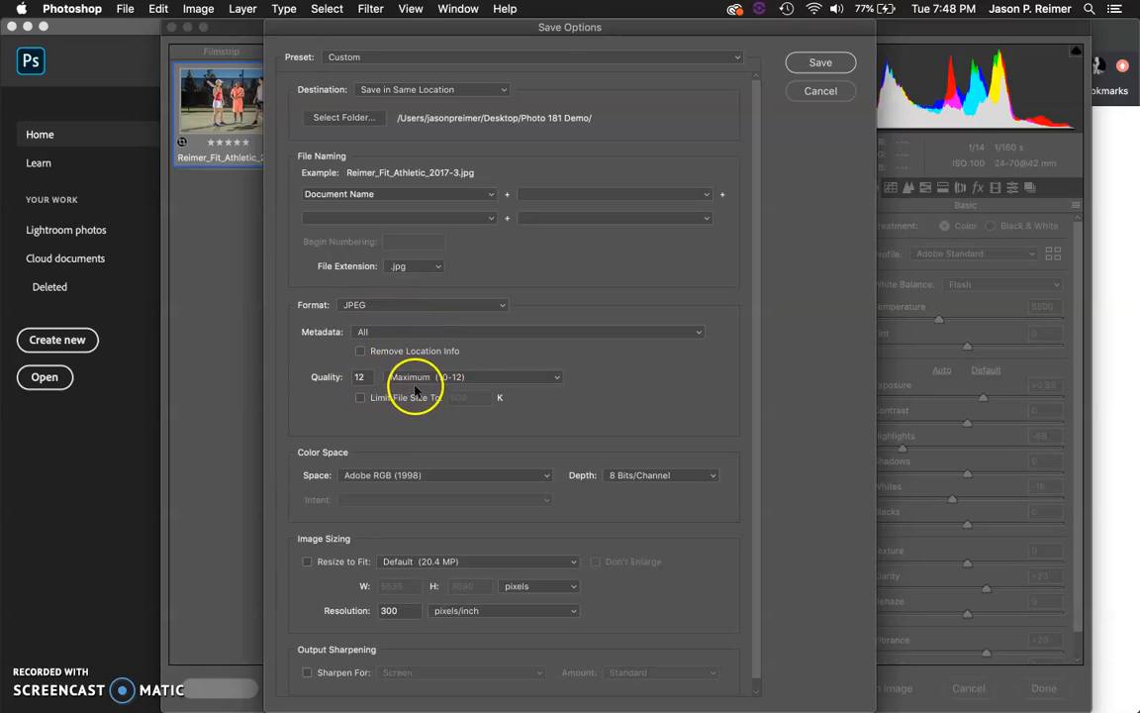
pyautogui.scroll(-1, 459, 425)
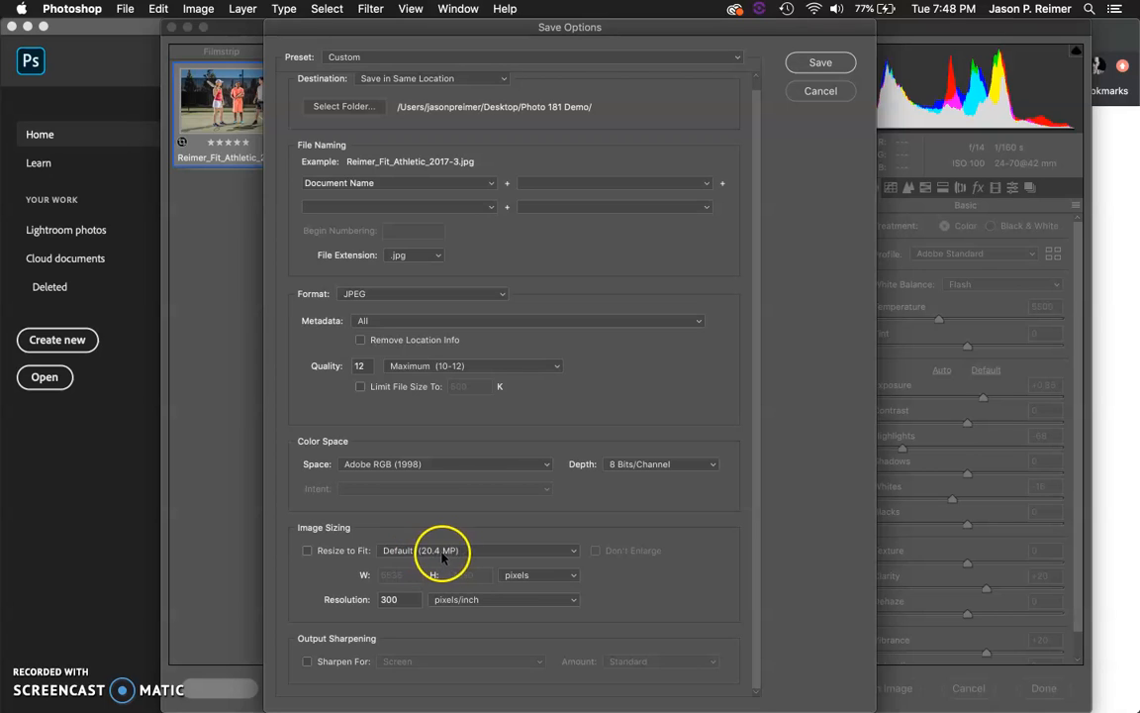
pyautogui.click(307, 551)
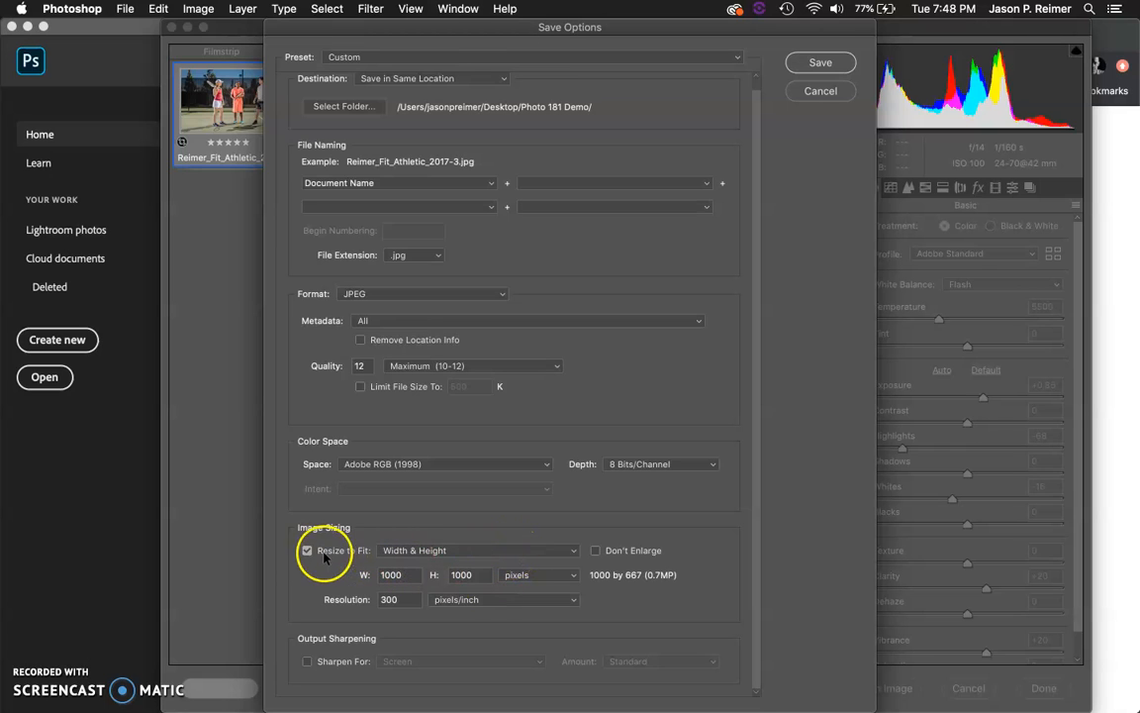
pyautogui.click(417, 551)
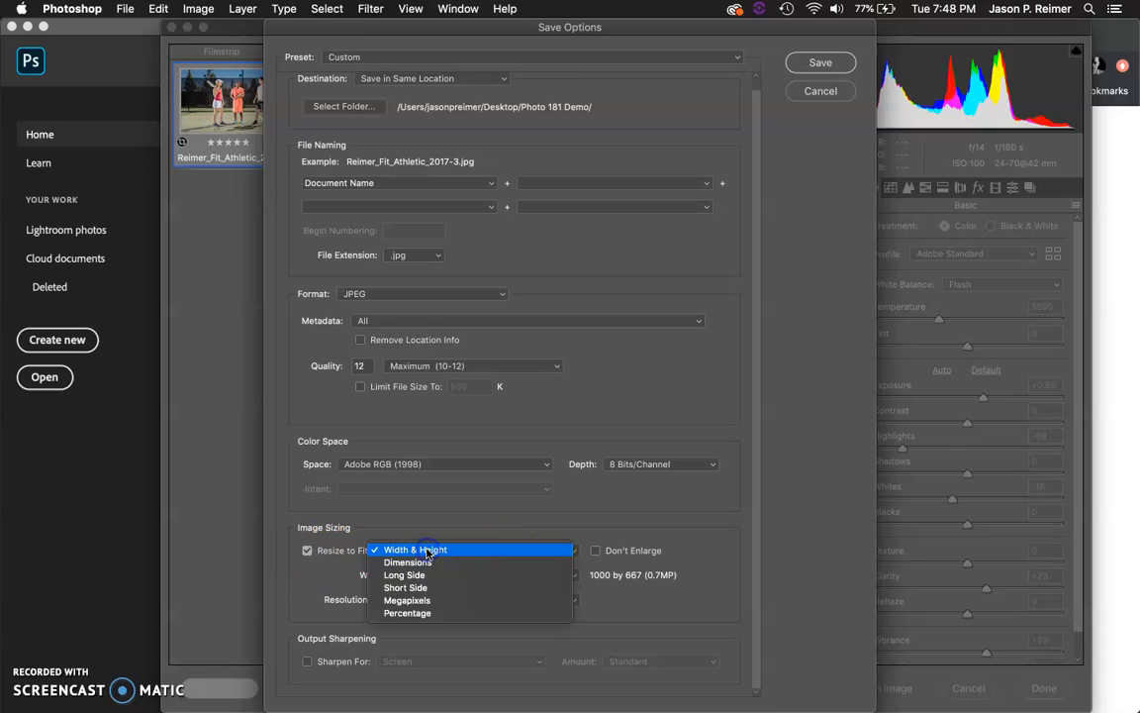
pyautogui.click(420, 575)
pyautogui.click(404, 581)
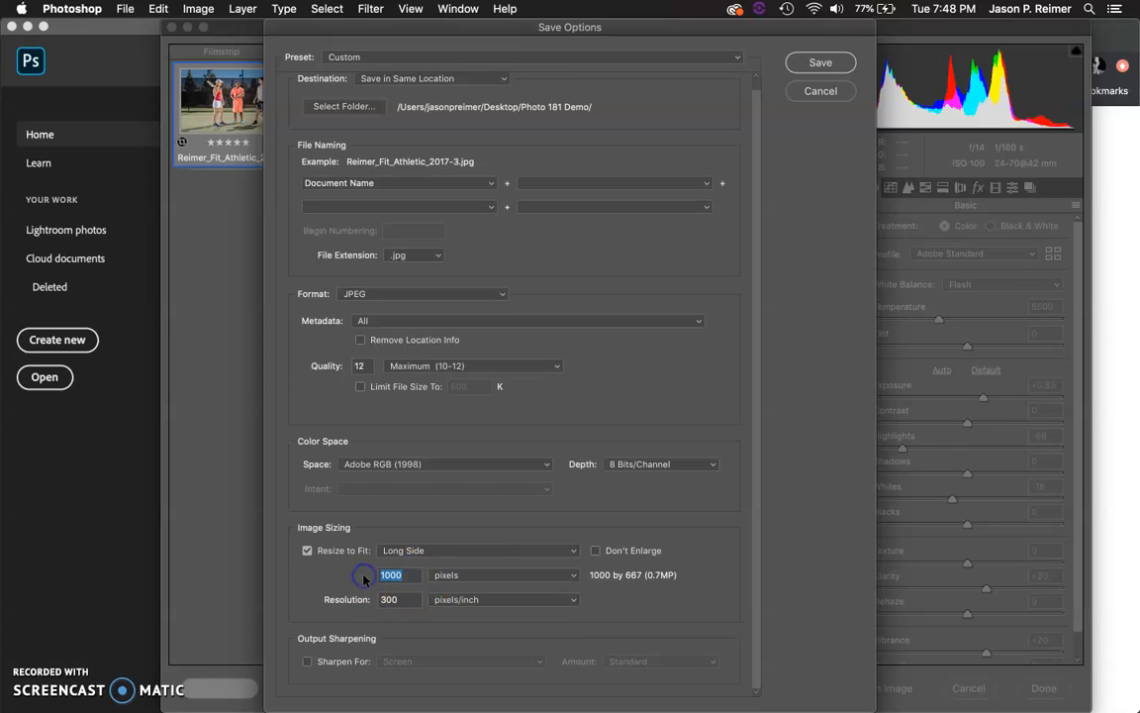
pyautogui.write('1200')
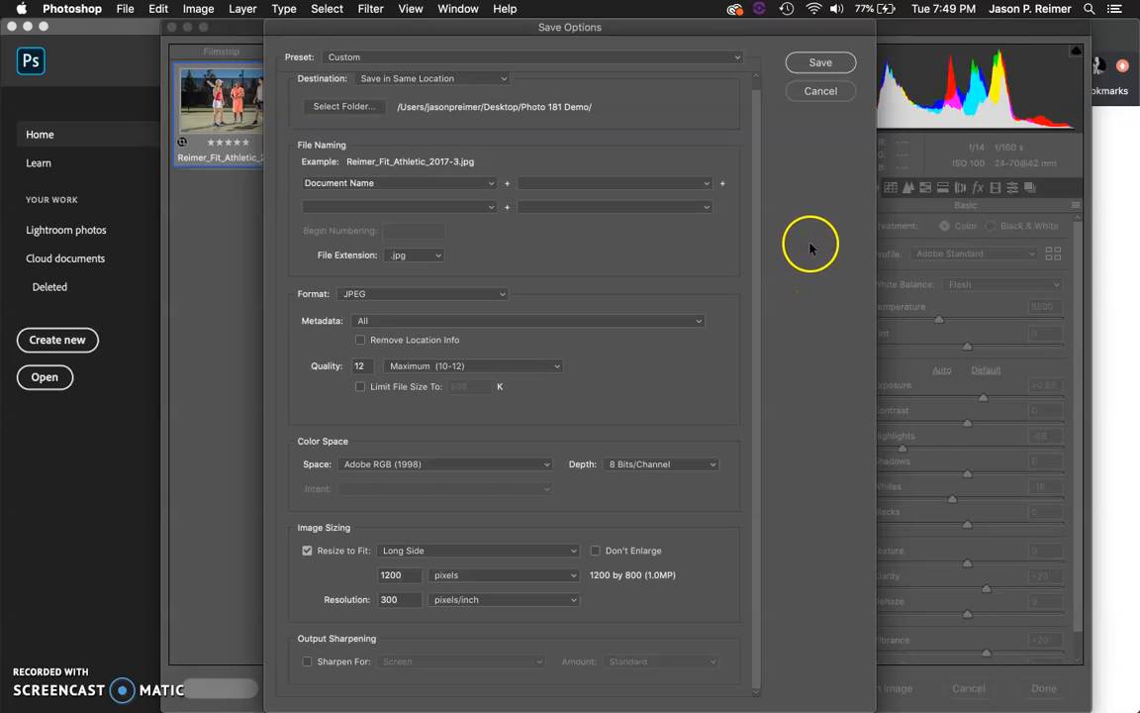
pyautogui.scroll(1, 617, 254)
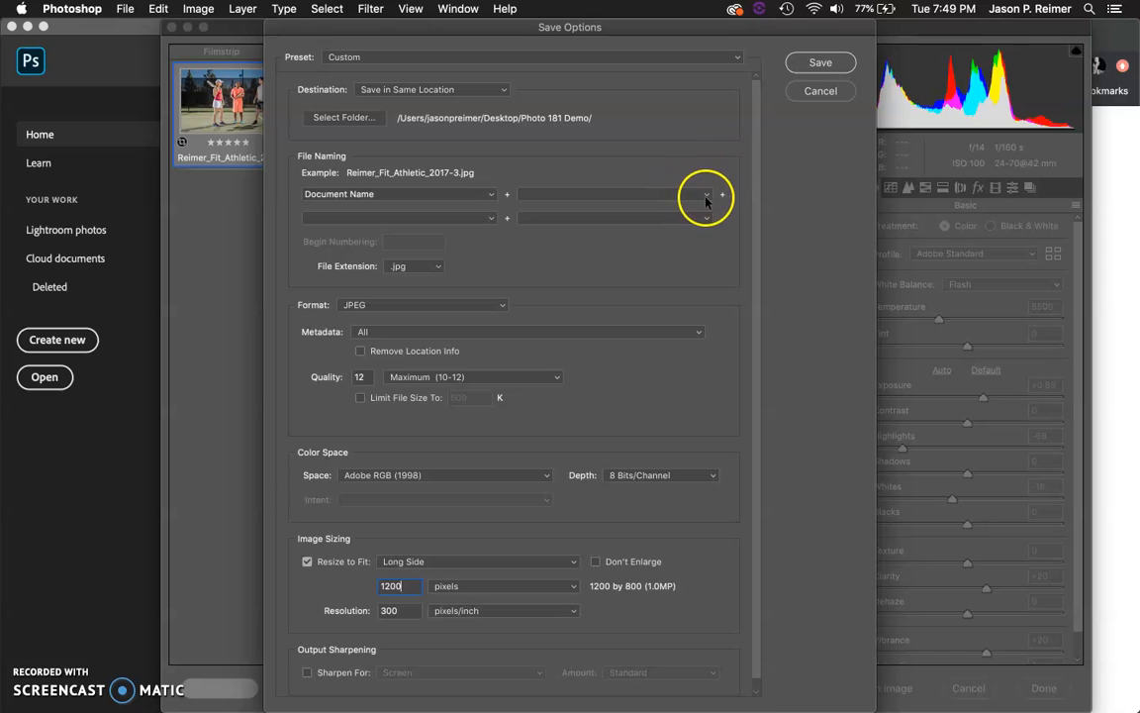
pyautogui.click(820, 91)
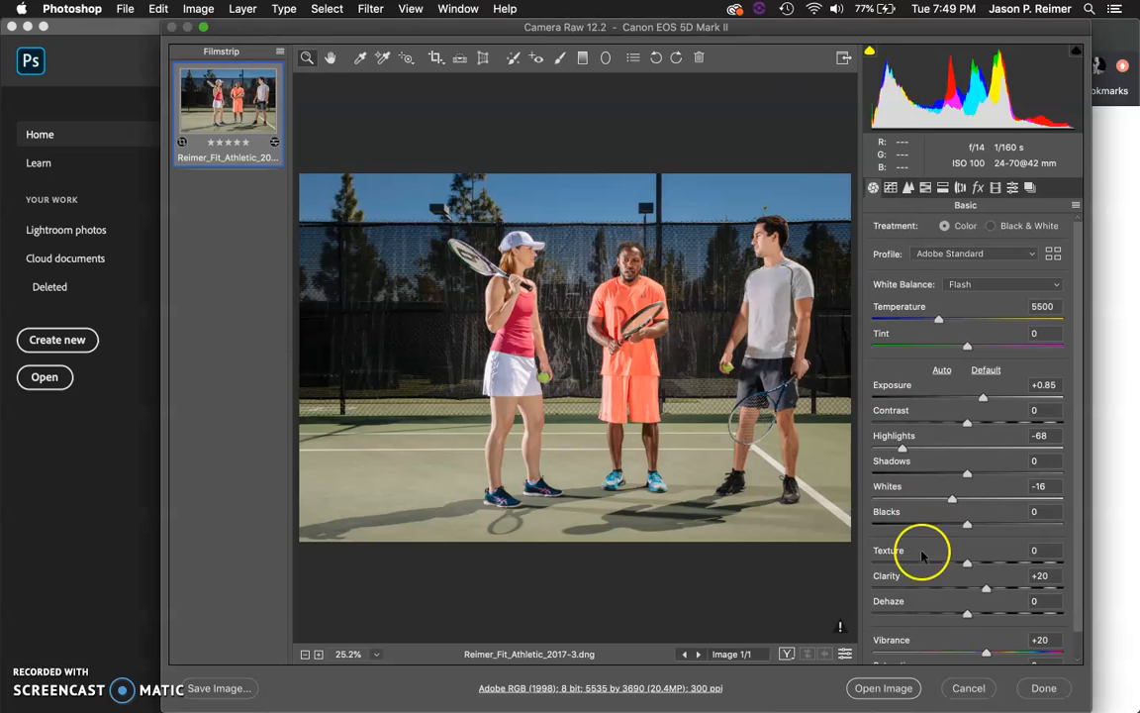
# Open the tennis photo from Camera Raw as a Photoshop document and resize it to 1200 pixels wide.
pyautogui.click(881, 691)
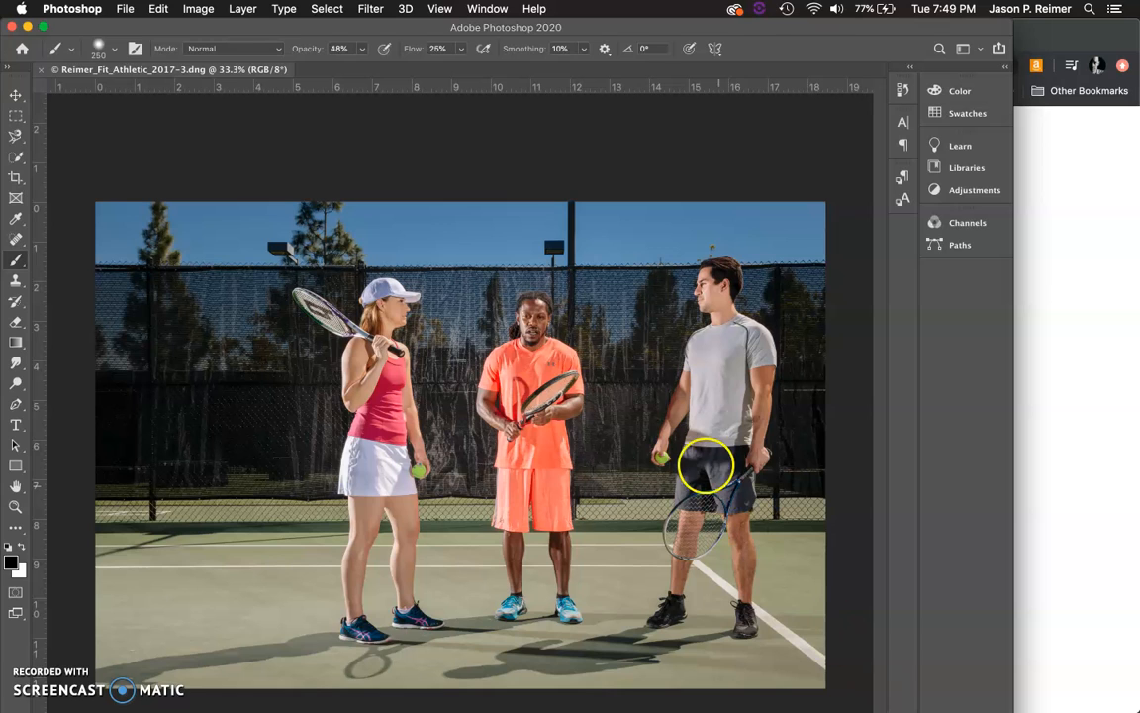
pyautogui.click(199, 9)
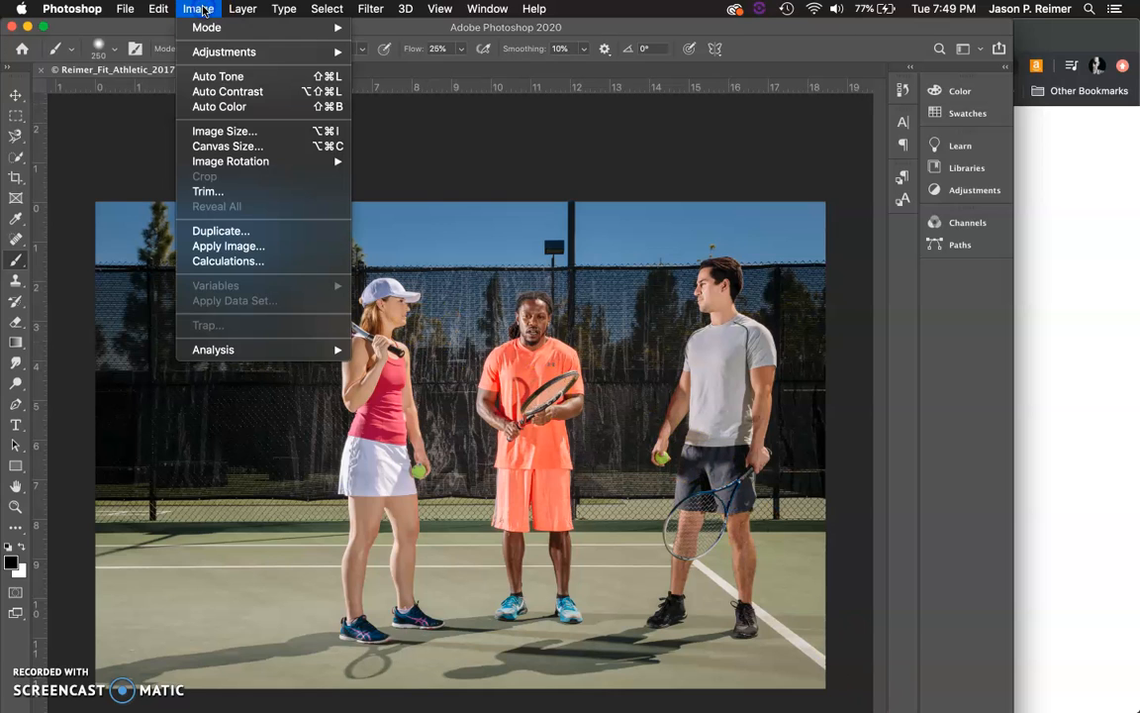
pyautogui.click(224, 131)
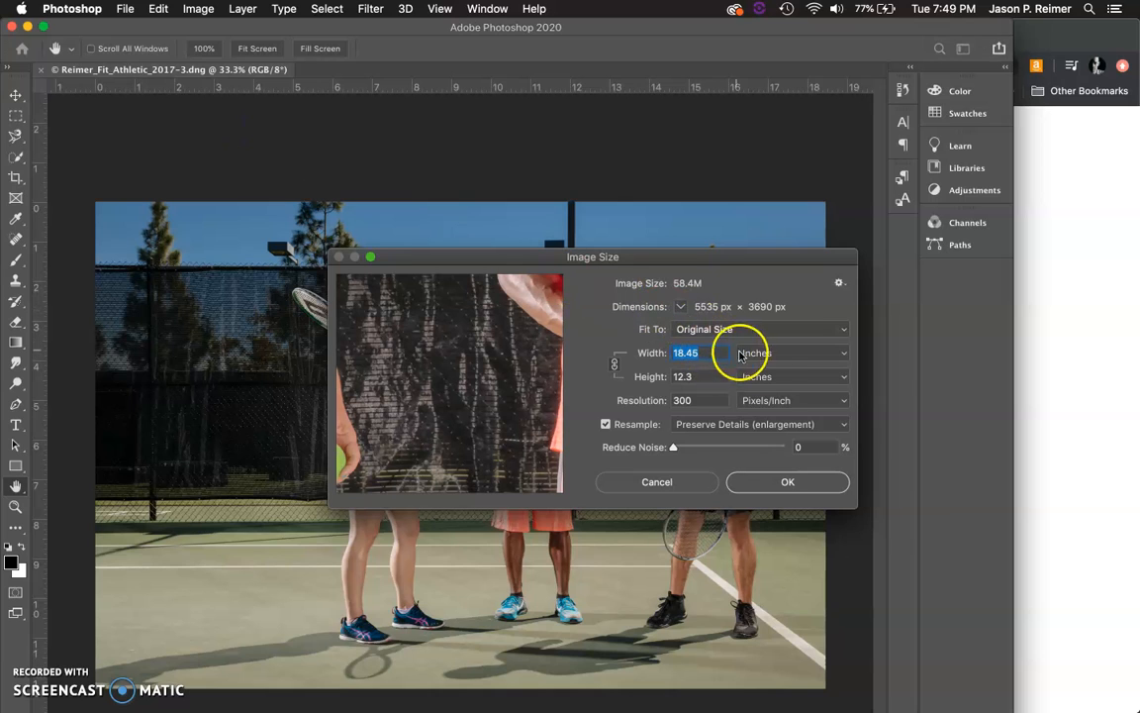
pyautogui.click(834, 354)
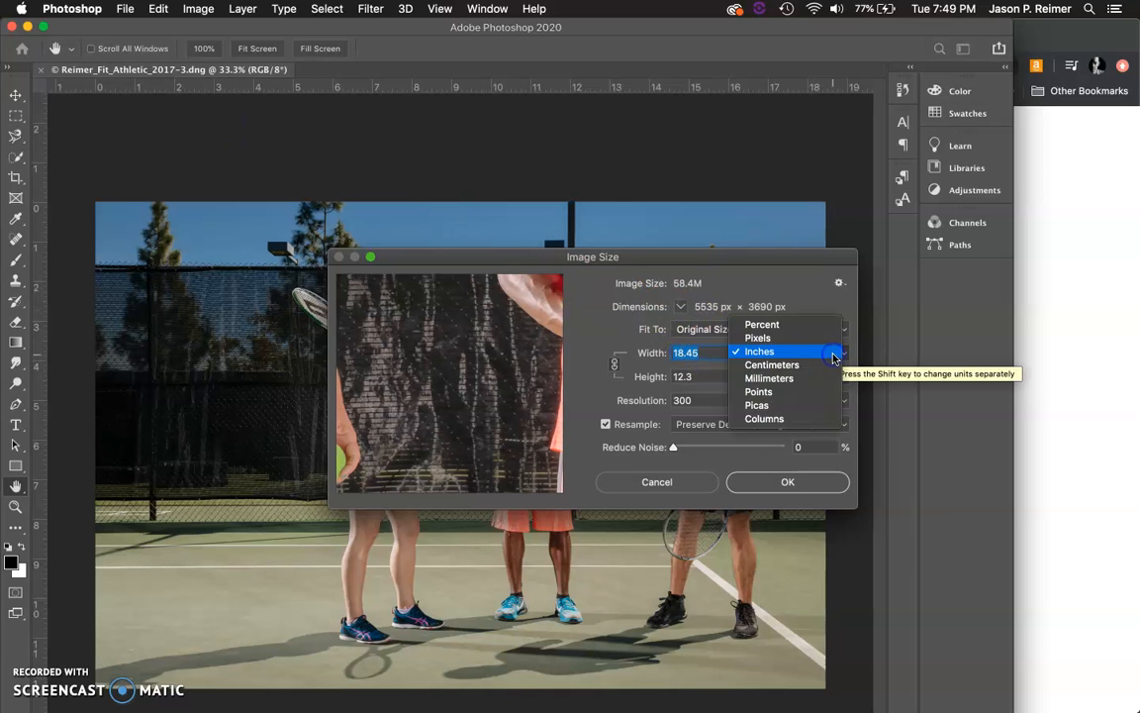
pyautogui.click(779, 337)
pyautogui.doubleClick(699, 348)
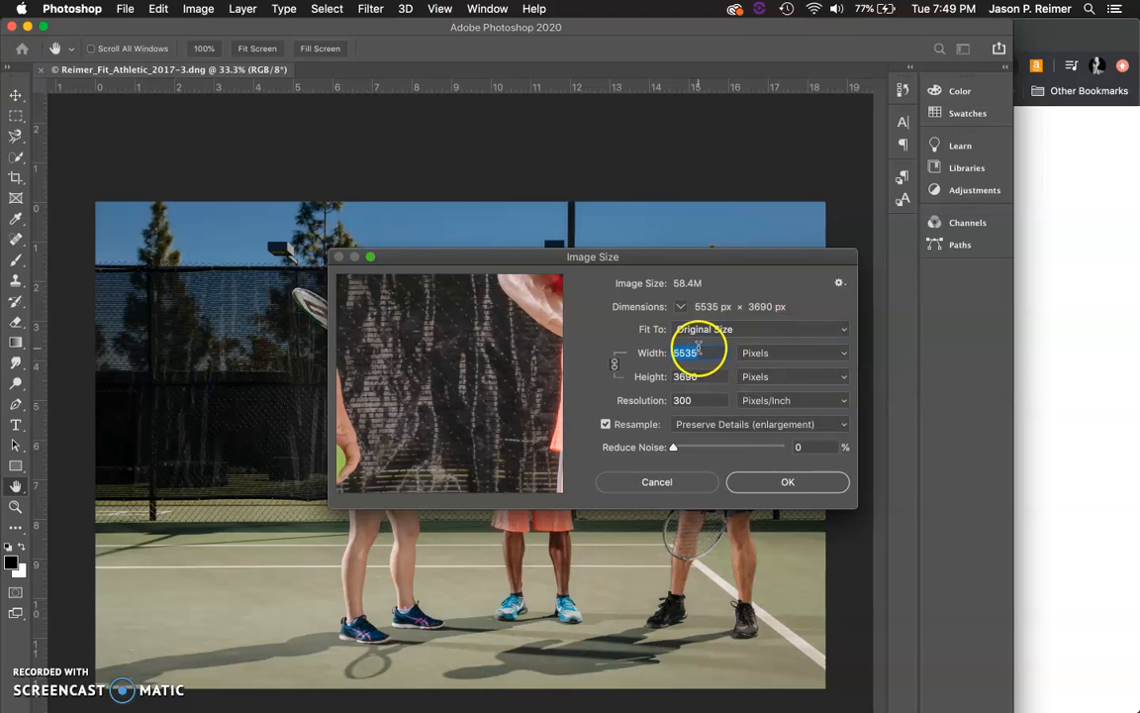
pyautogui.moveTo(701, 353)
pyautogui.mouseDown()
pyautogui.moveTo(610, 359)
pyautogui.moveTo(682, 357)
pyautogui.moveTo(696, 378)
pyautogui.mouseUp()
pyautogui.write('1200')
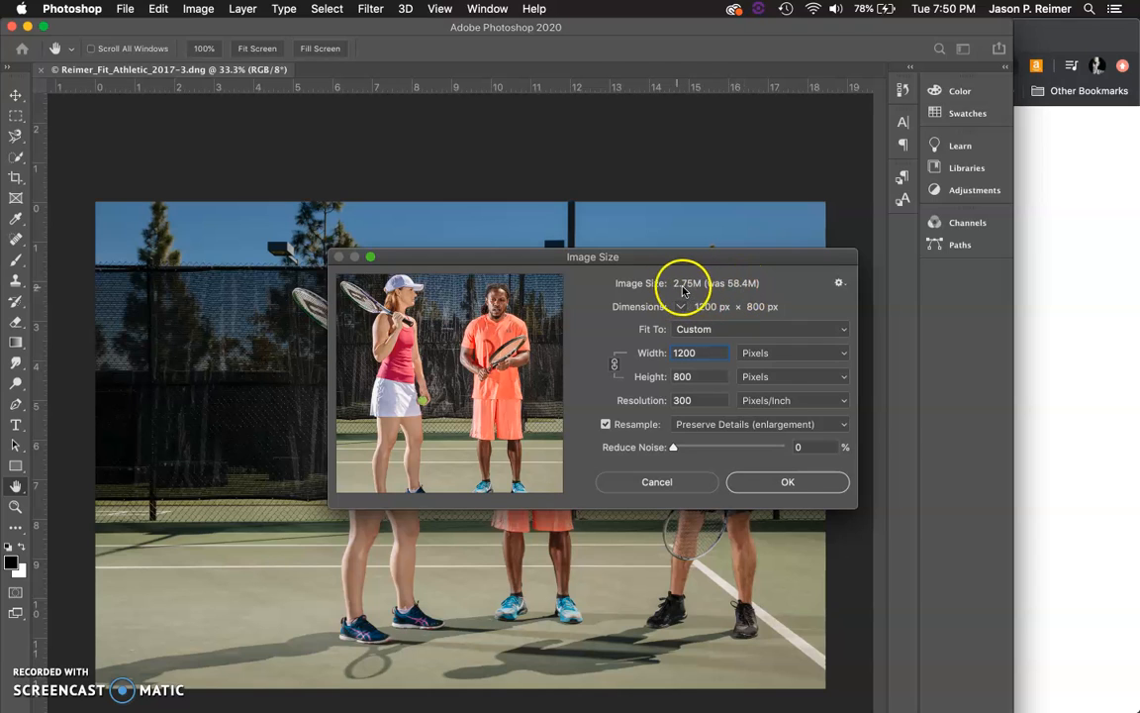
pyautogui.click(751, 484)
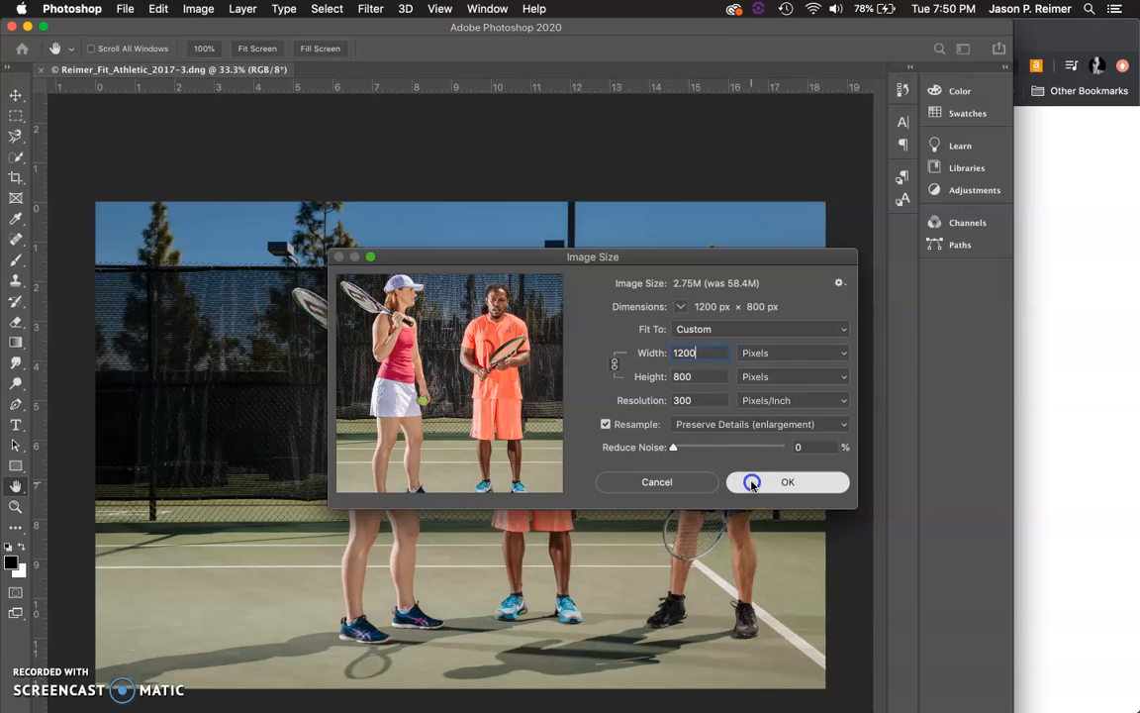
pyautogui.press('b')
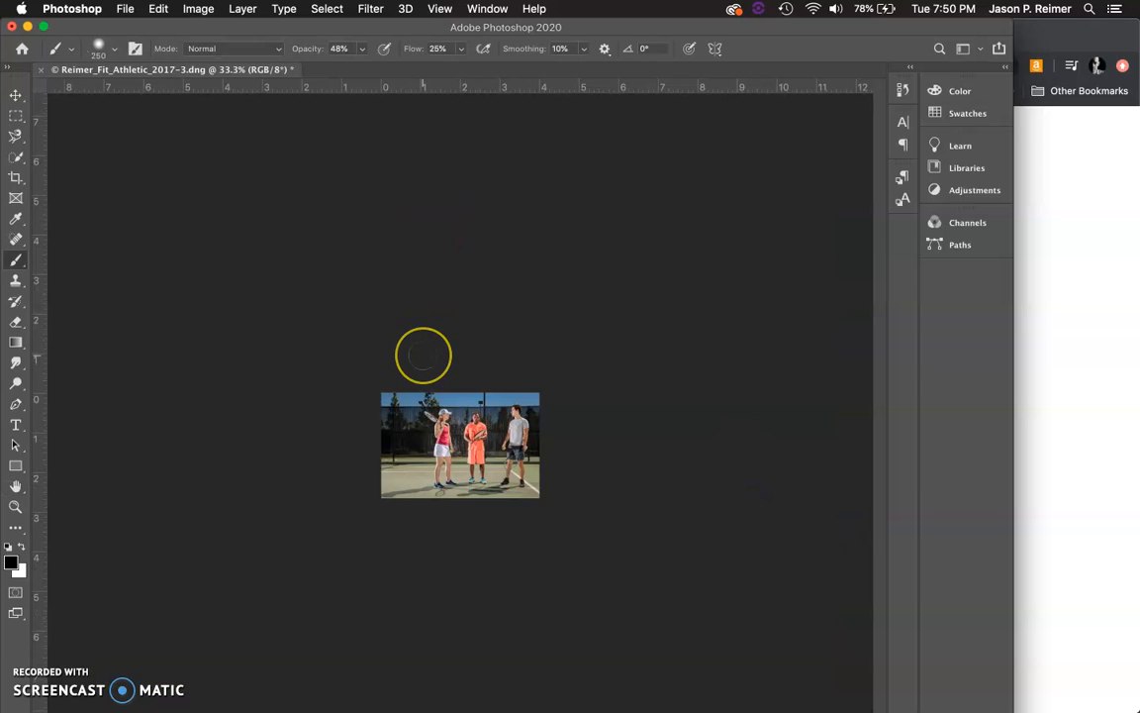
# Try saving the resized photo in JPEG format with "-Web" appended to its file name and As a Copy turned off, and cancel the save.
pyautogui.press('super+plus')
pyautogui.press('super+plus')
pyautogui.press('super+plus')
pyautogui.press('super+plus')
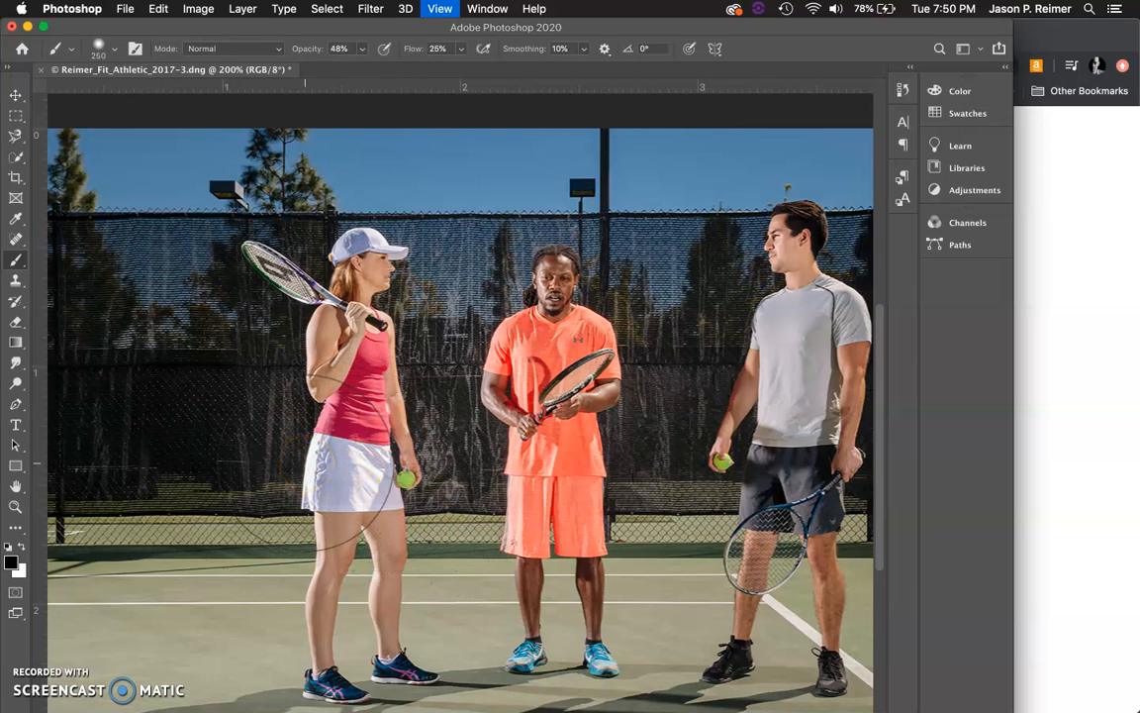
pyautogui.scroll(-3, 354, 458)
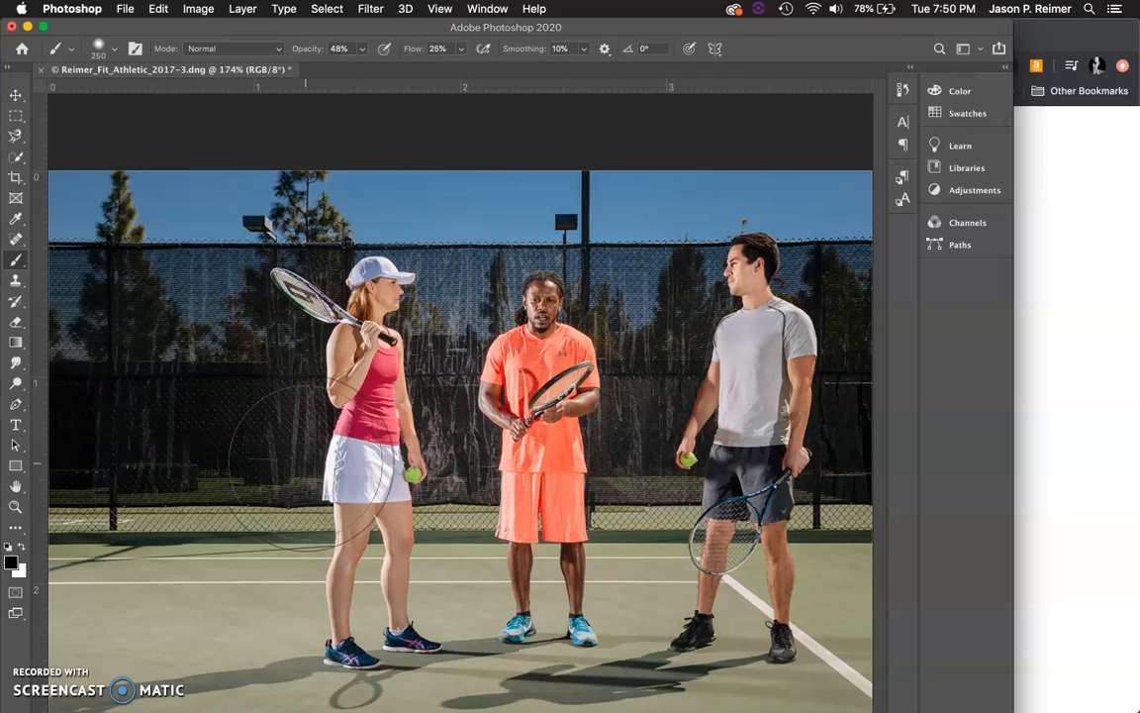
pyautogui.click(125, 10)
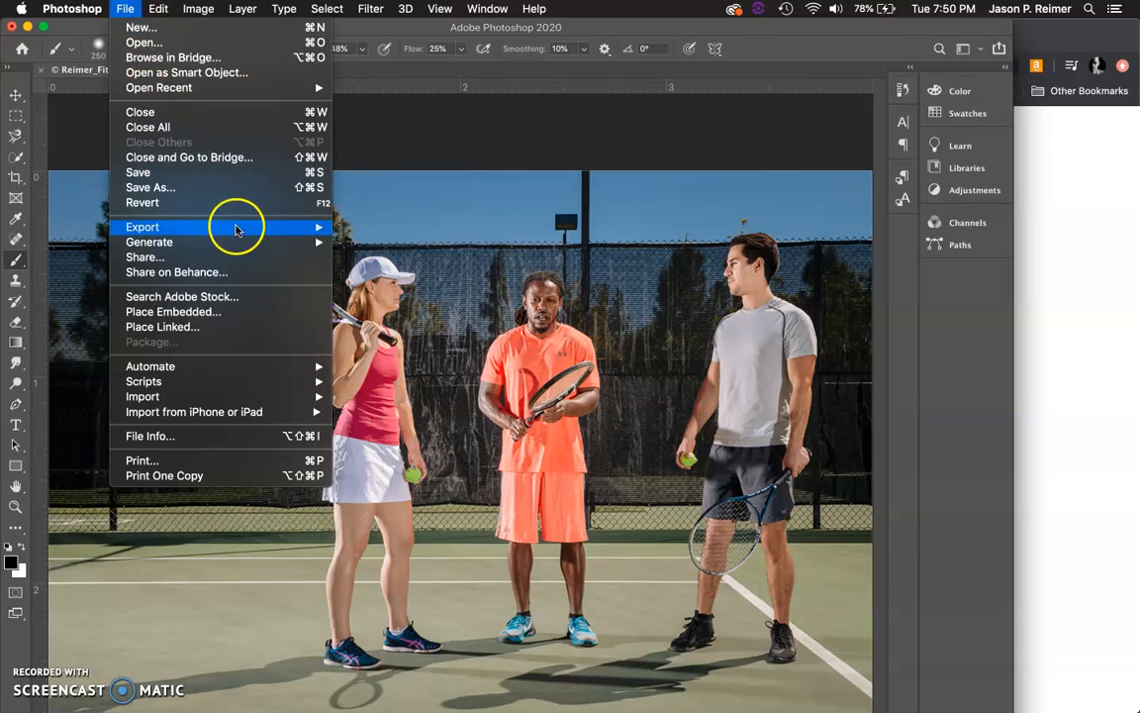
pyautogui.click(169, 189)
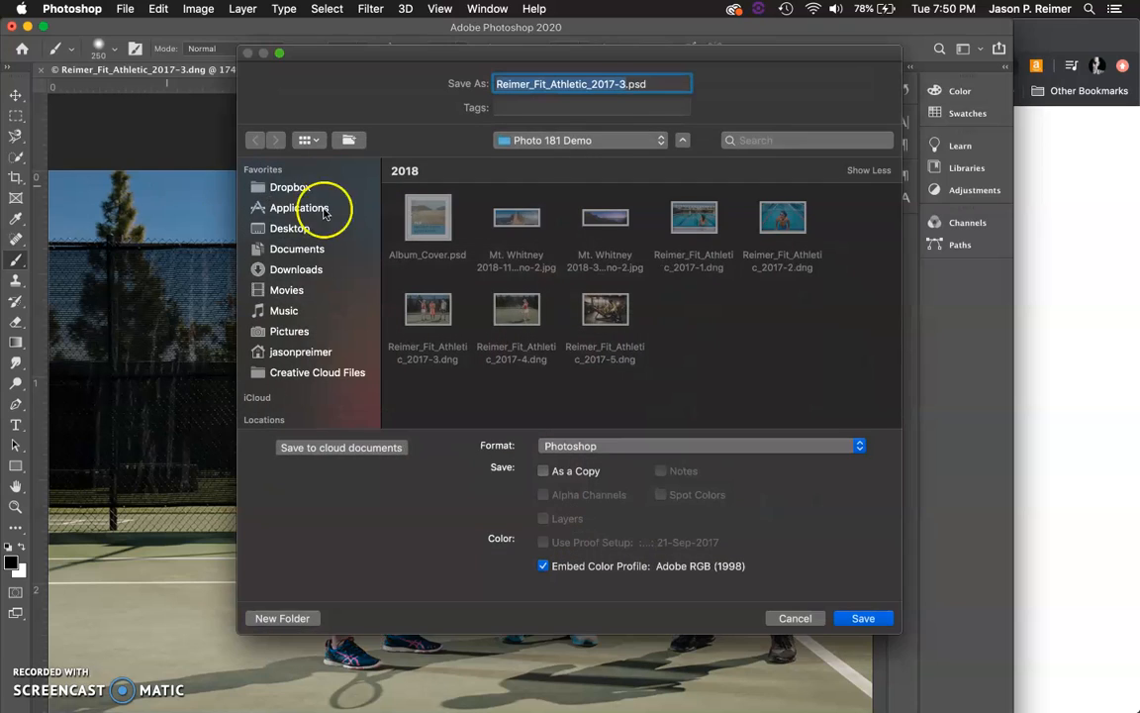
pyautogui.click(621, 84)
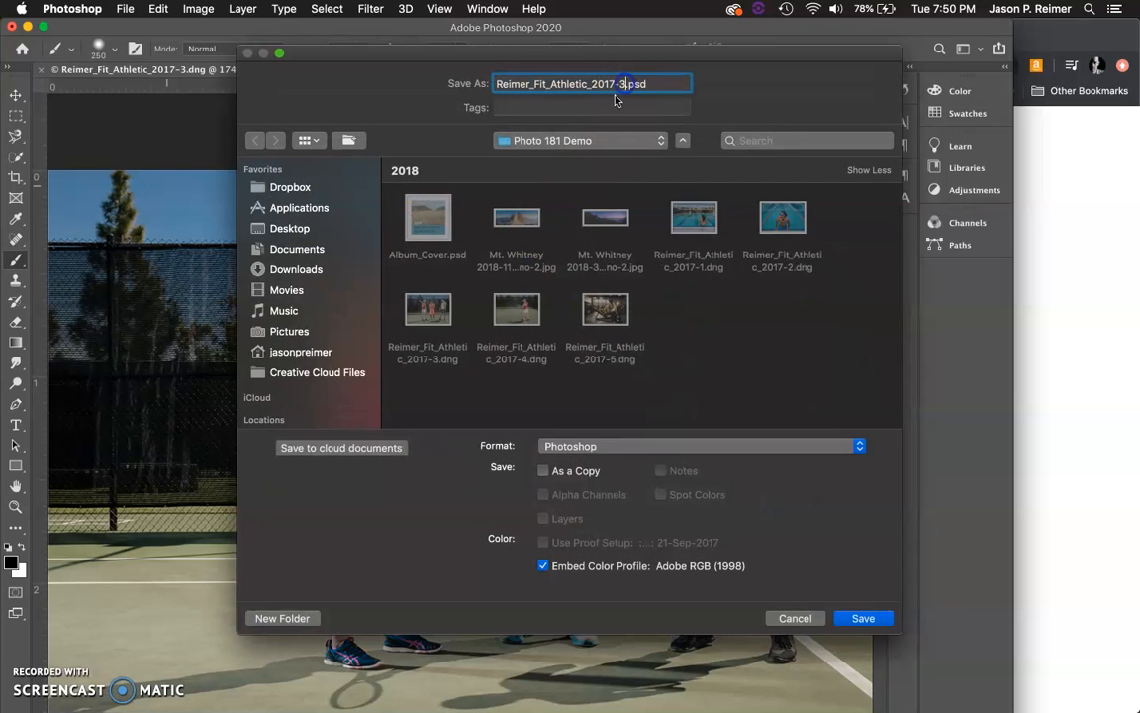
pyautogui.click(601, 102)
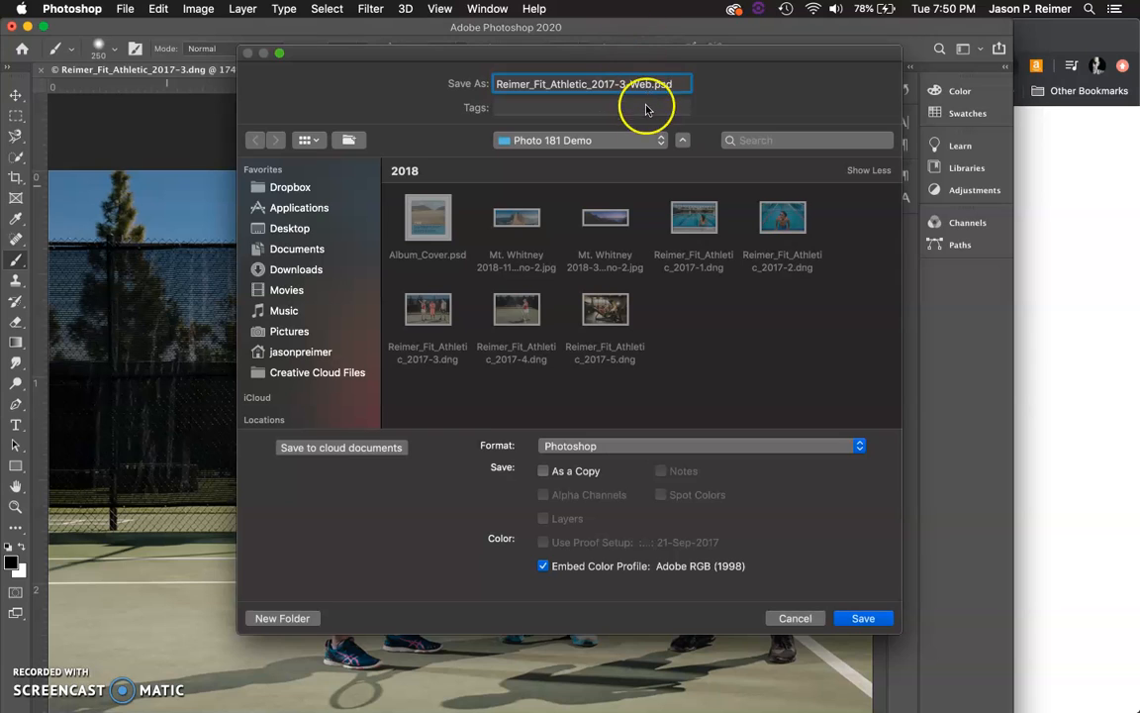
pyautogui.click(667, 447)
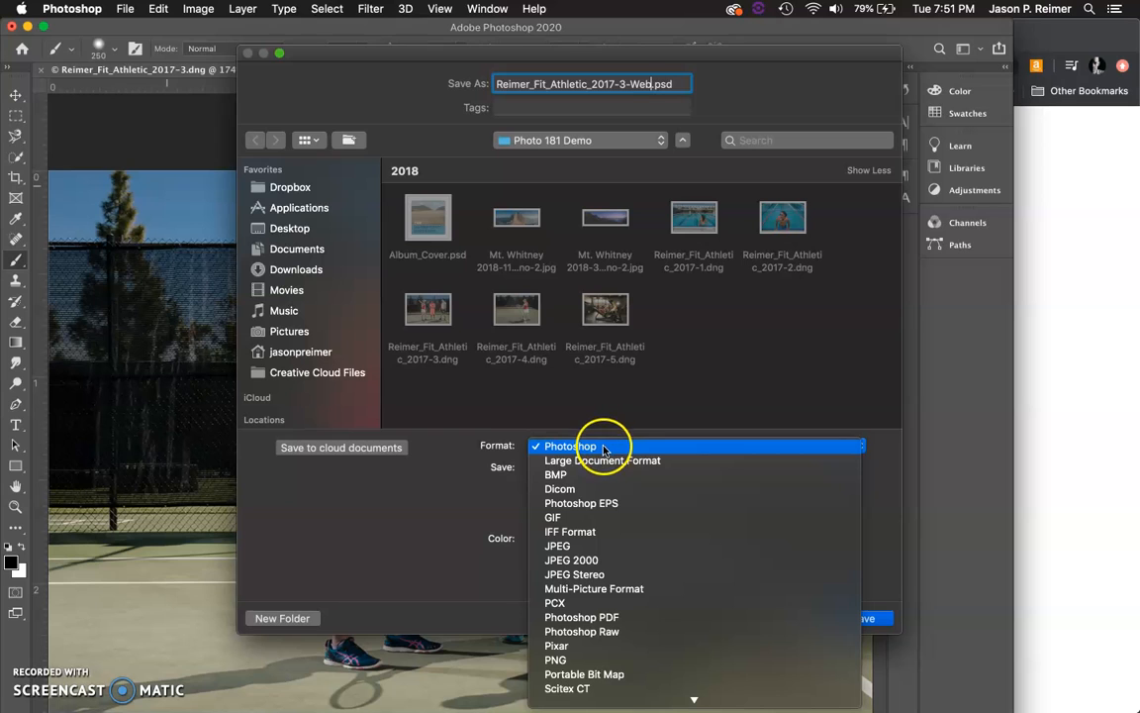
pyautogui.click(579, 547)
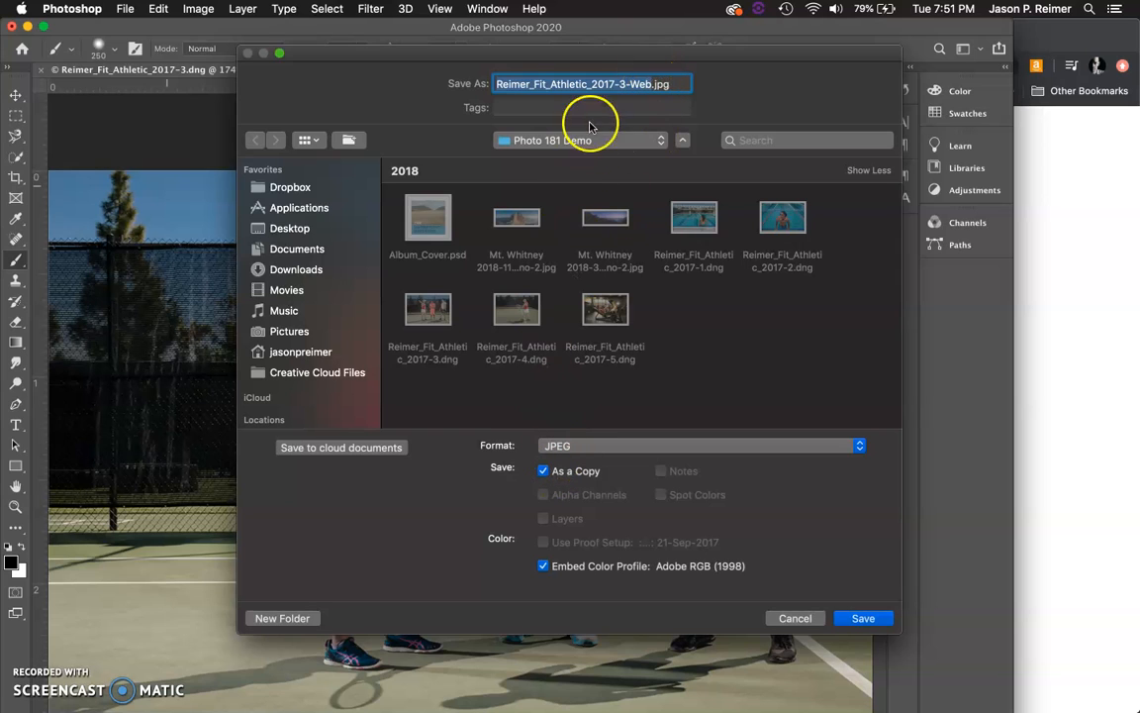
pyautogui.click(542, 471)
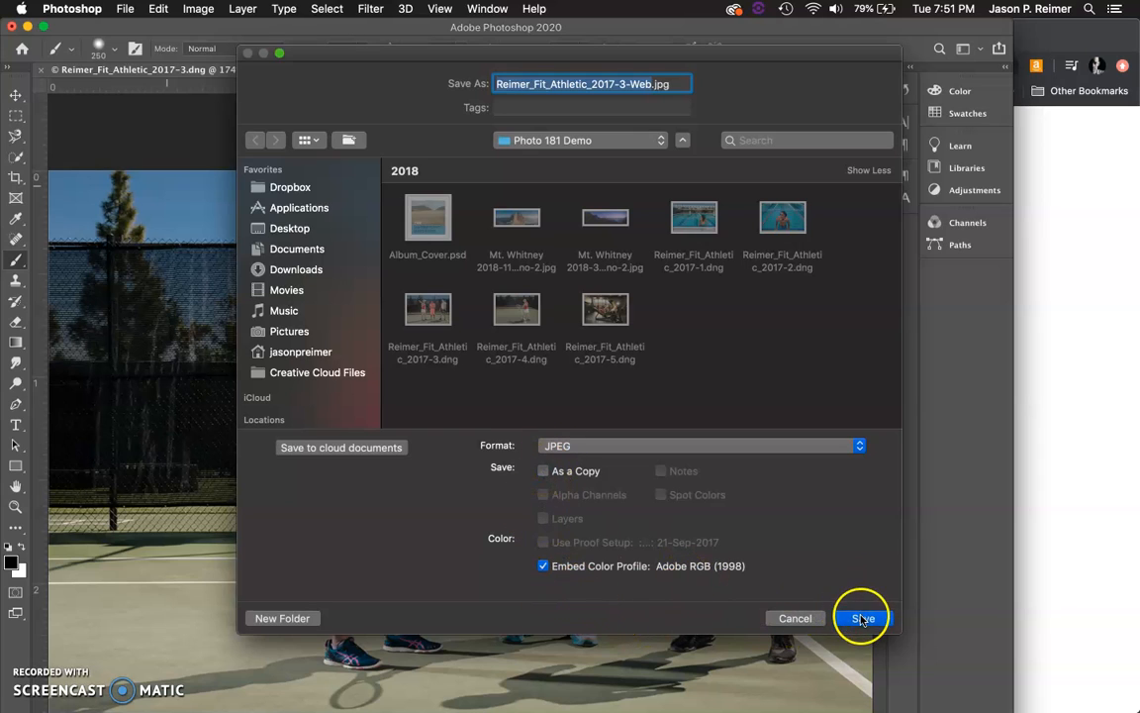
pyautogui.click(798, 619)
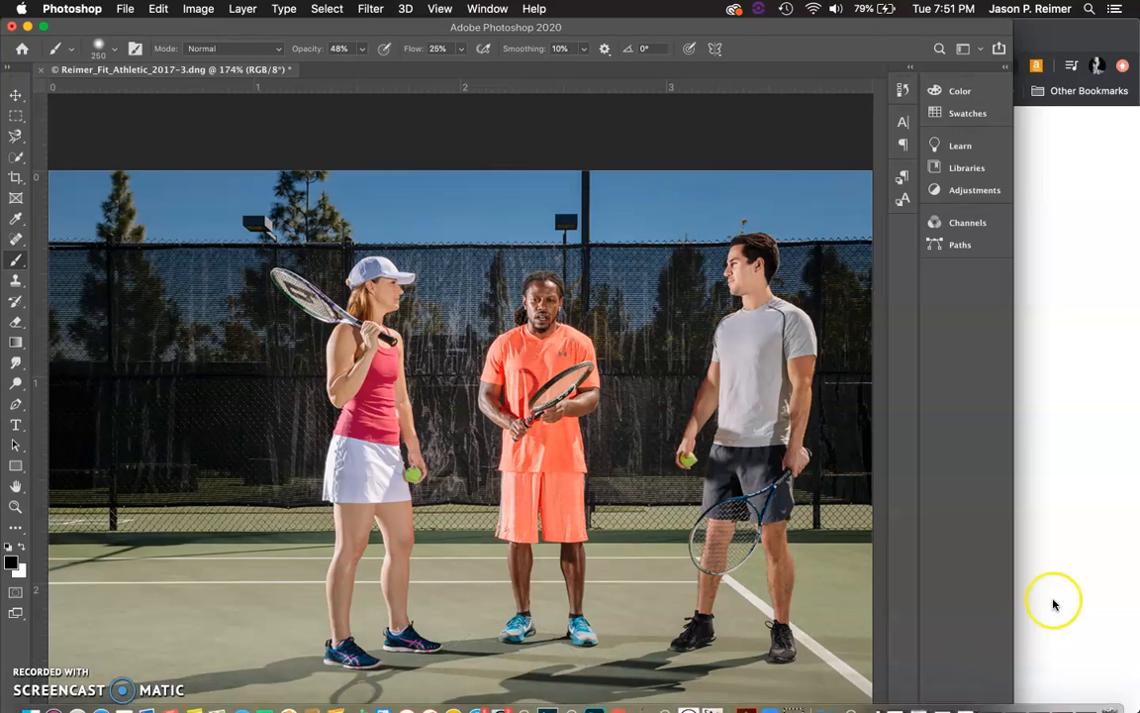
# Switch back to the Canvas discussion in Chrome and examine the reply draft's image with the captions above and below it.
pyautogui.click(1075, 582)
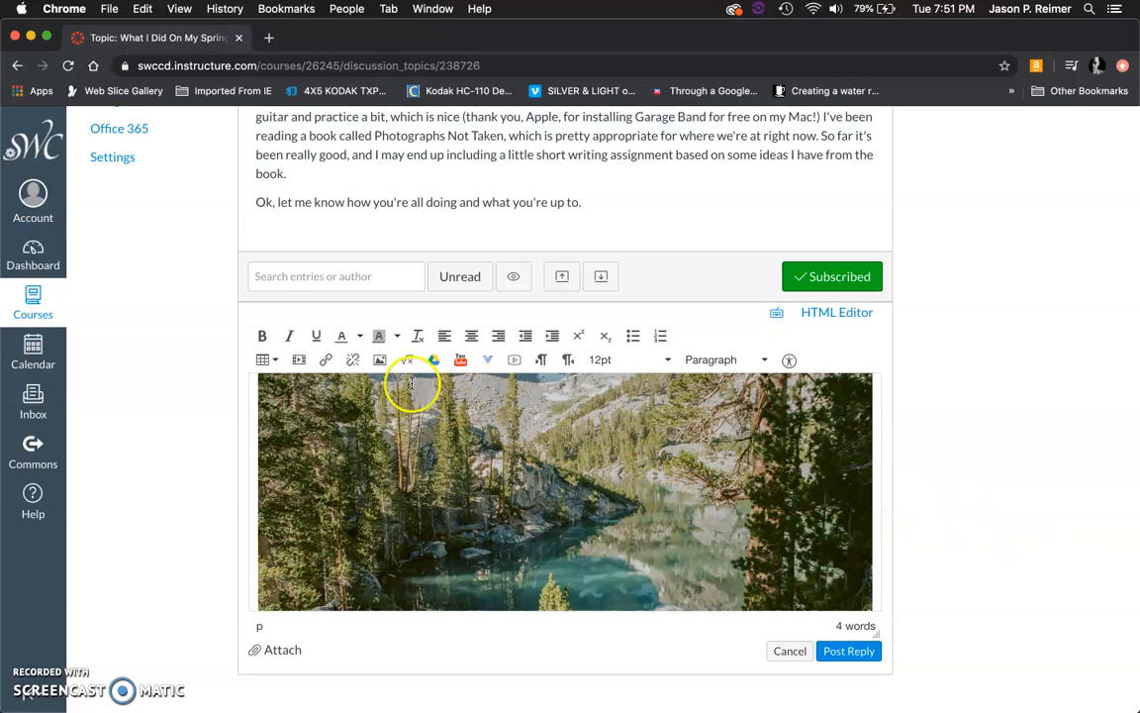
pyautogui.click(381, 362)
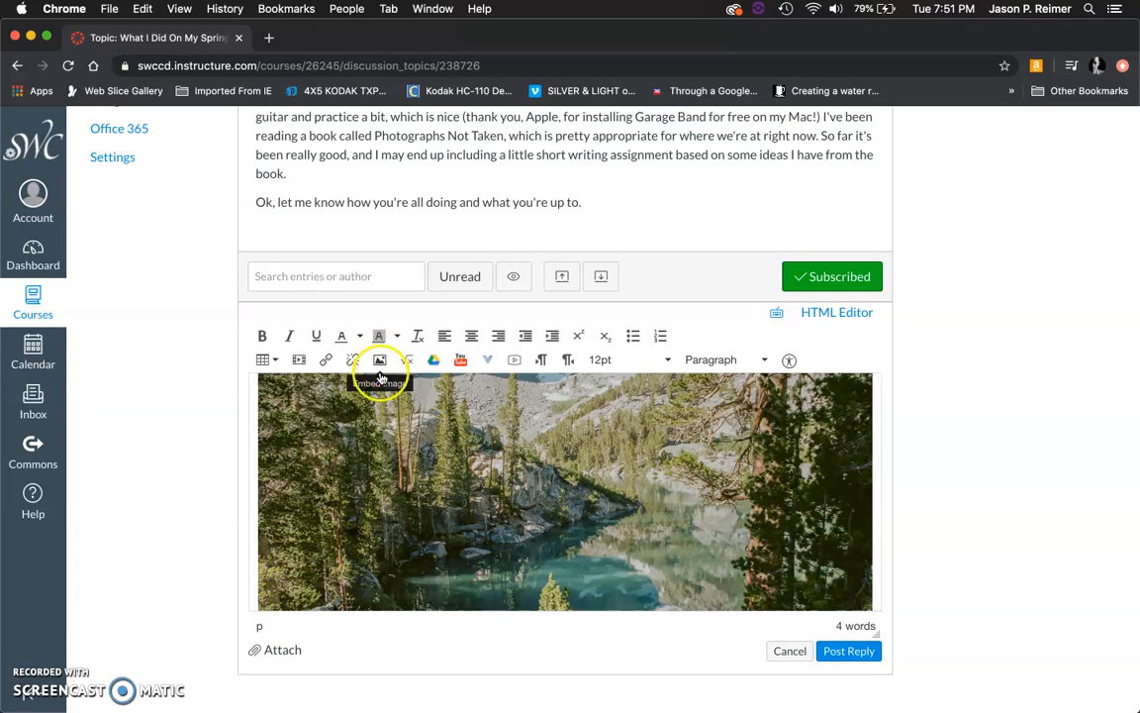
pyautogui.scroll(-3, 423, 509)
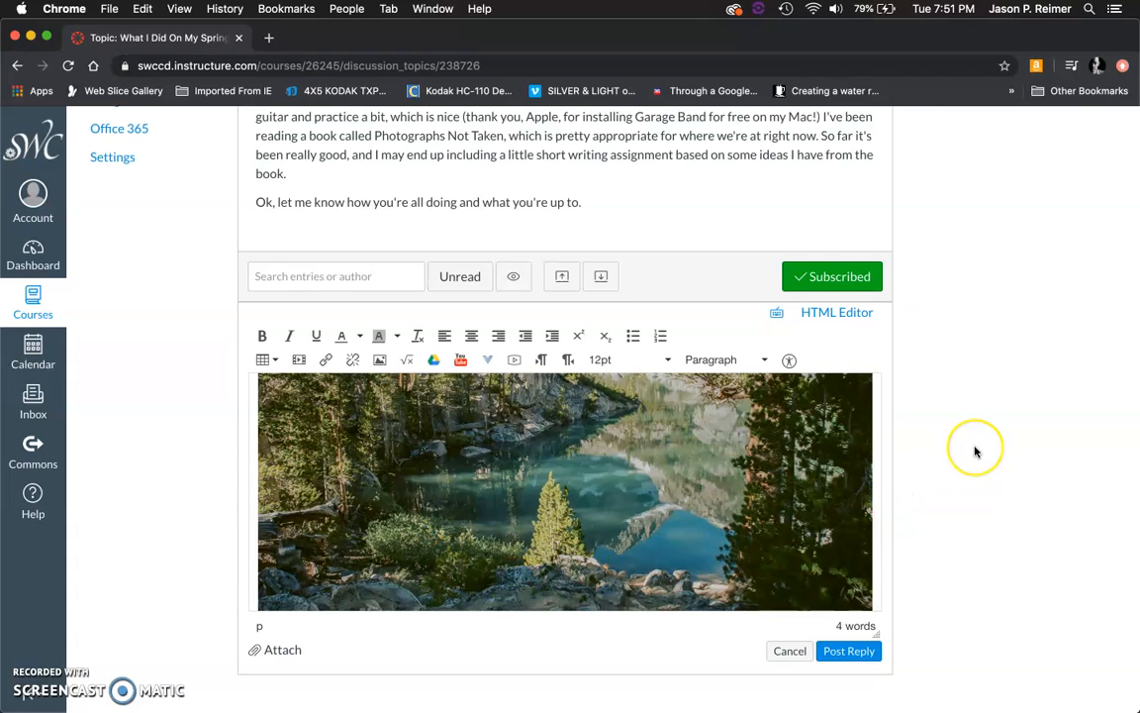
pyautogui.scroll(4, 975, 448)
pyautogui.scroll(-3, 975, 449)
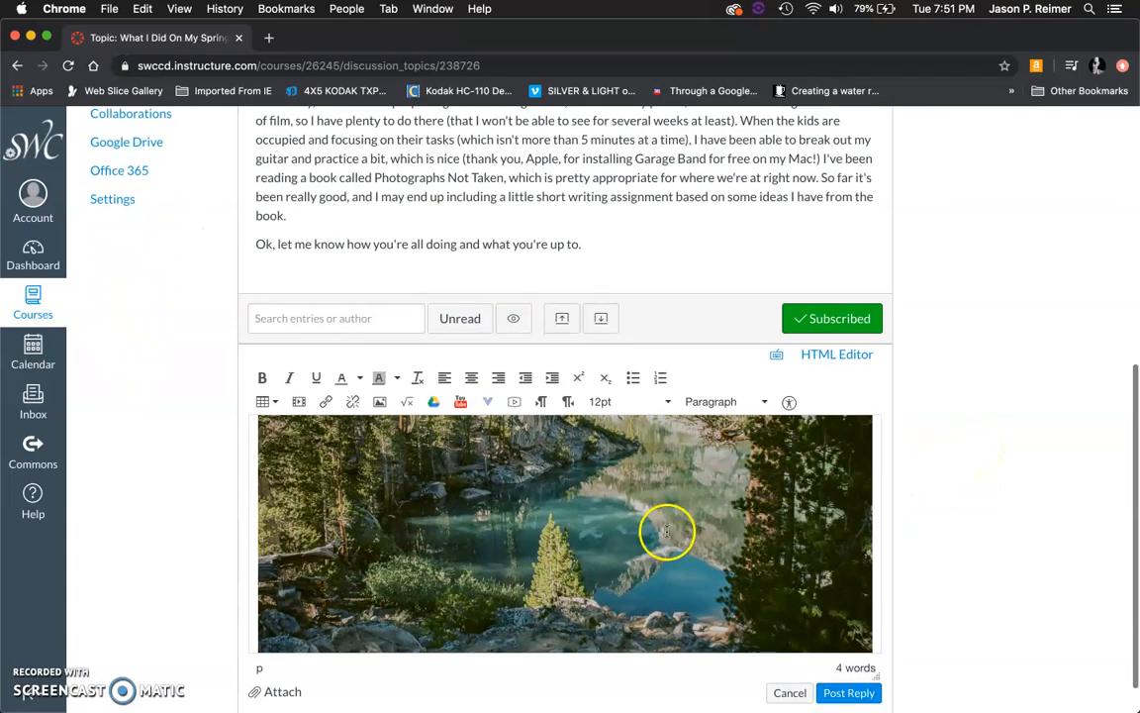
pyautogui.scroll(-2, 677, 625)
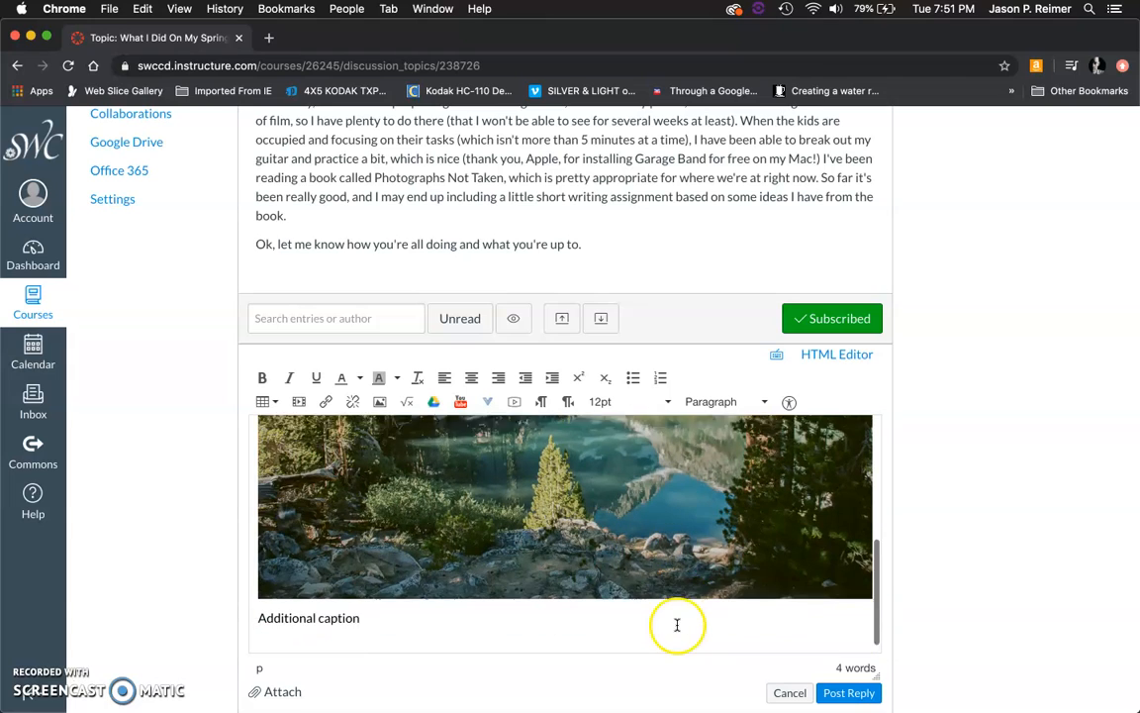
pyautogui.scroll(-1, 975, 565)
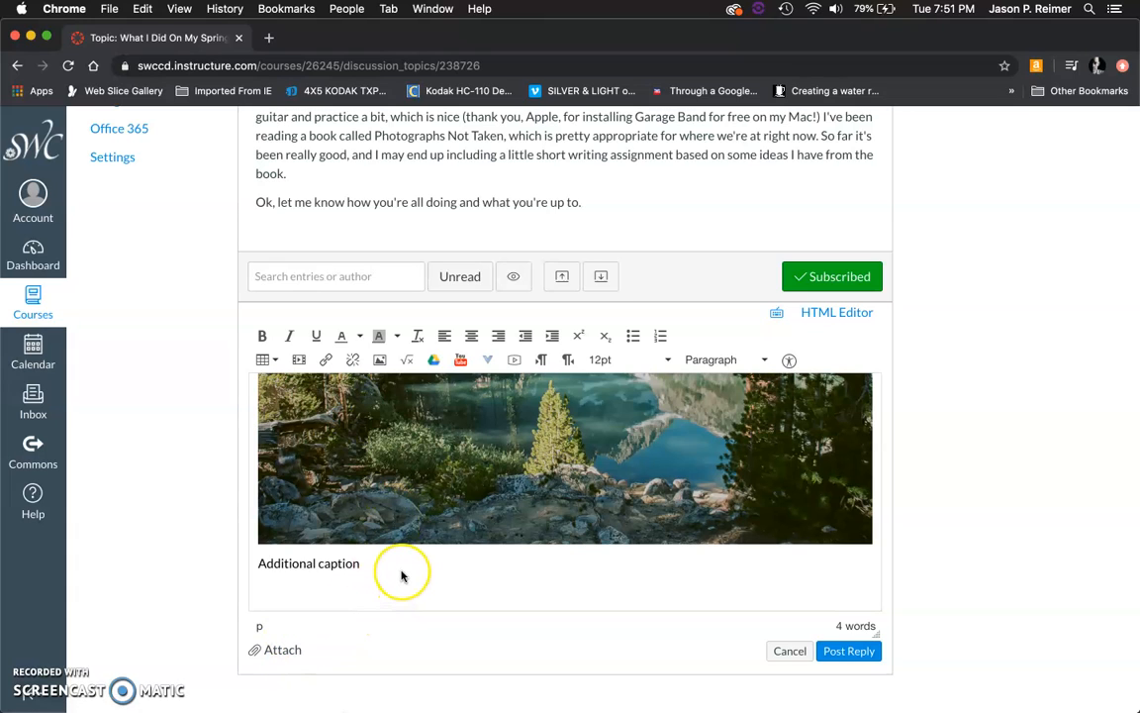
pyautogui.scroll(3, 493, 495)
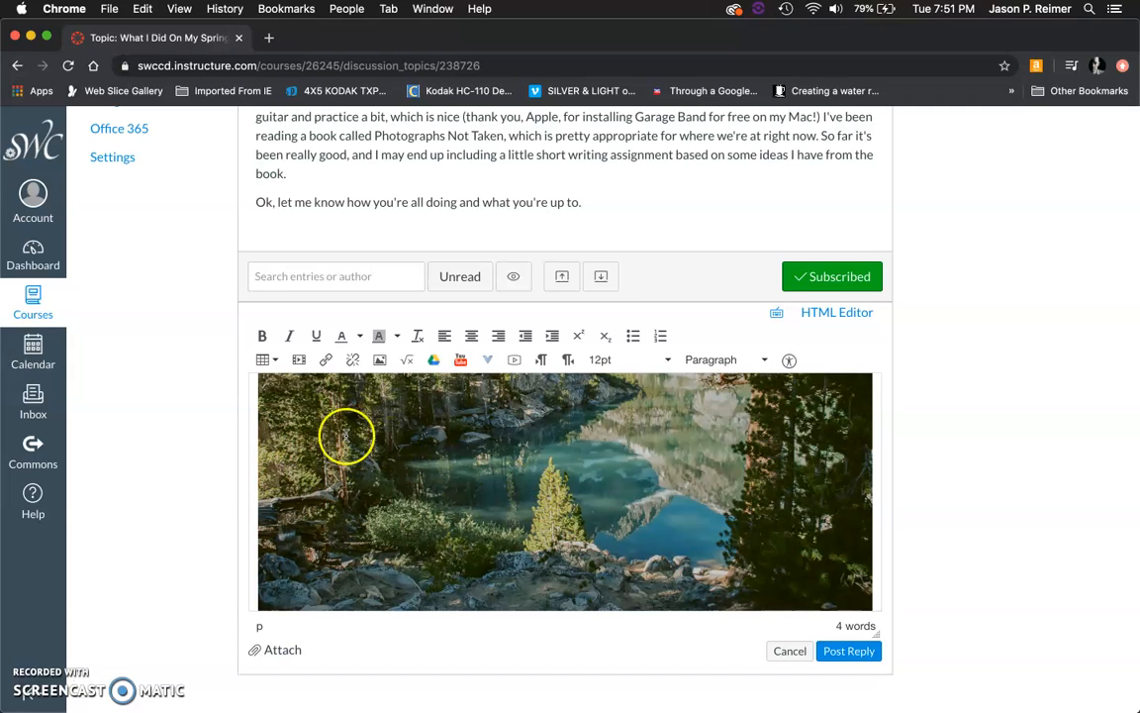
pyautogui.scroll(5, 407, 479)
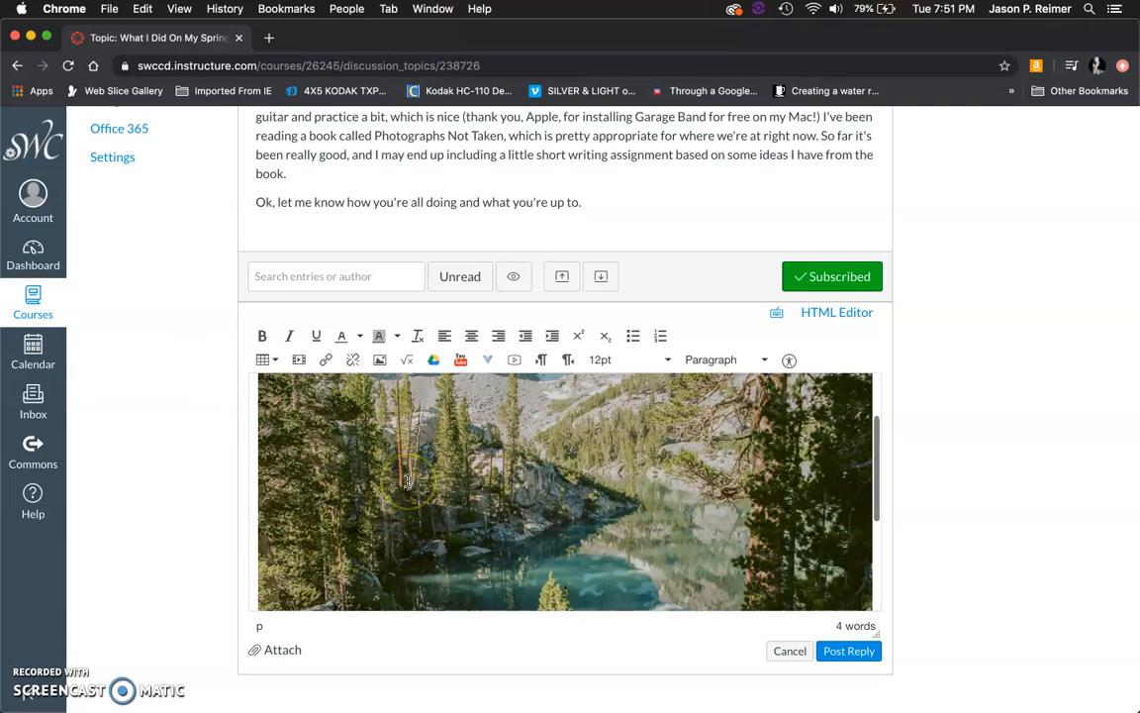
pyautogui.scroll(2, 407, 482)
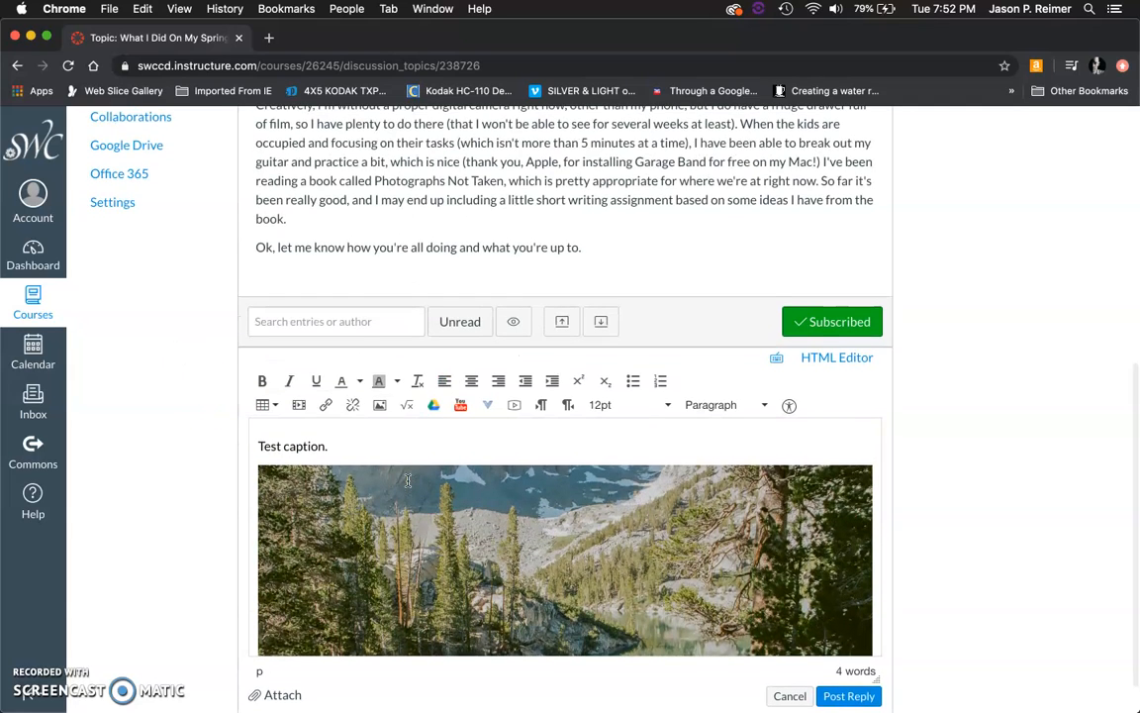
pyautogui.scroll(-1, 684, 432)
pyautogui.scroll(-2, 978, 460)
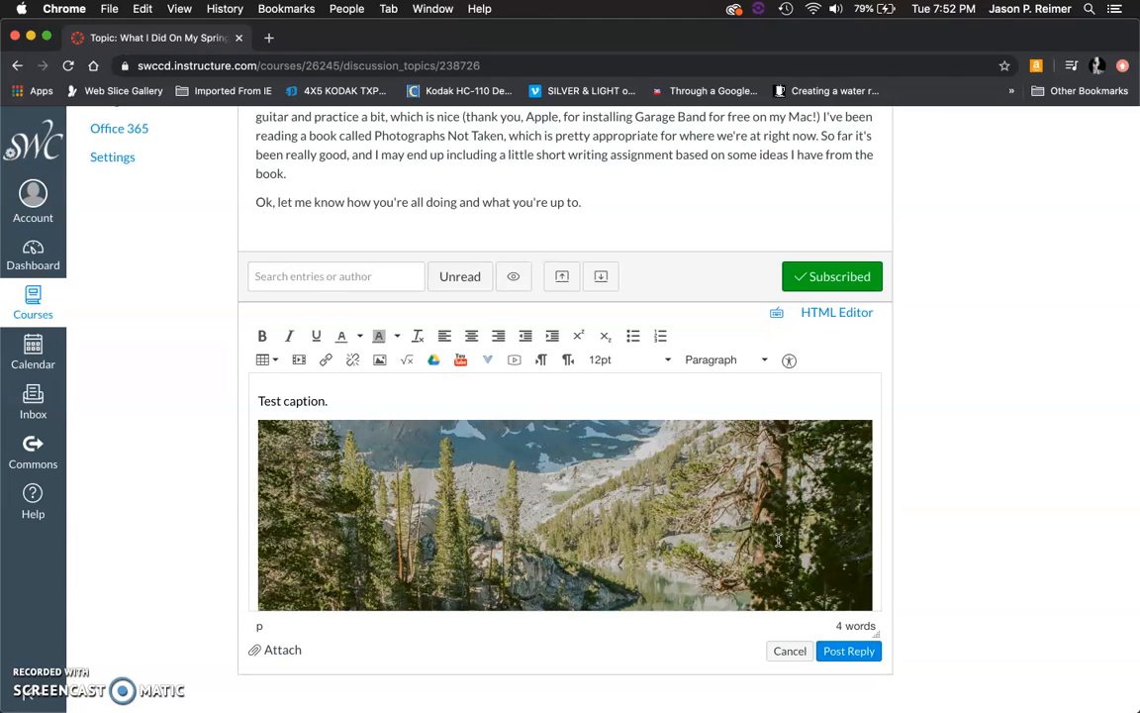
pyautogui.click(781, 597)
pyautogui.scroll(-1, 782, 597)
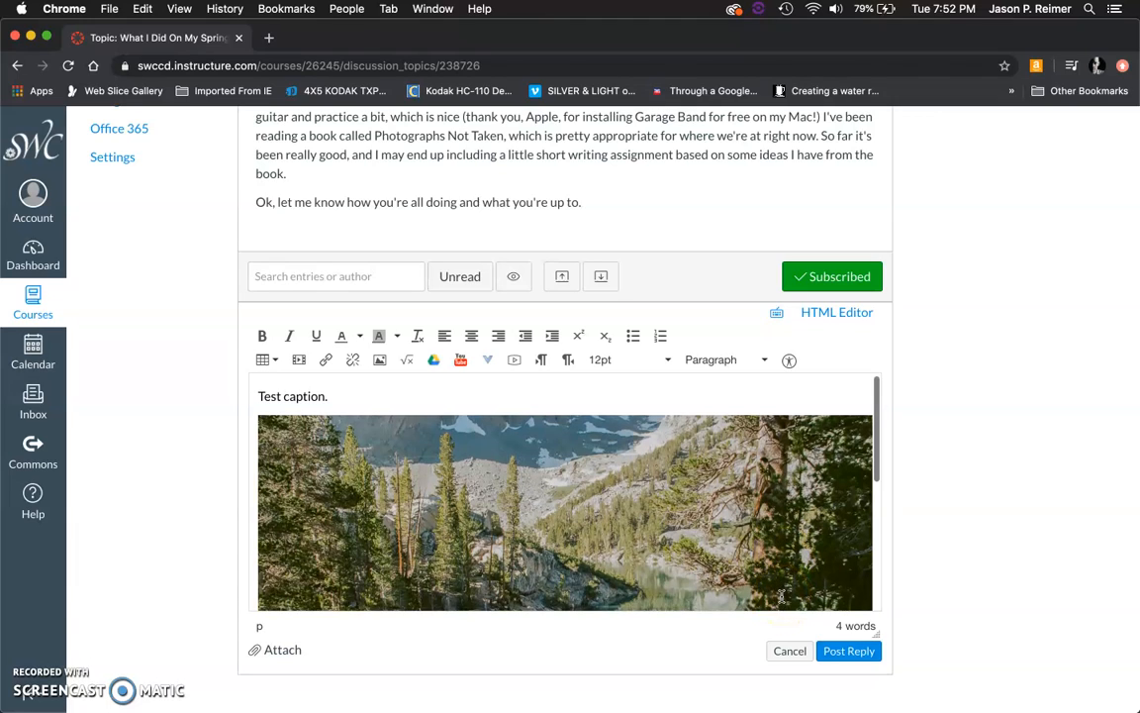